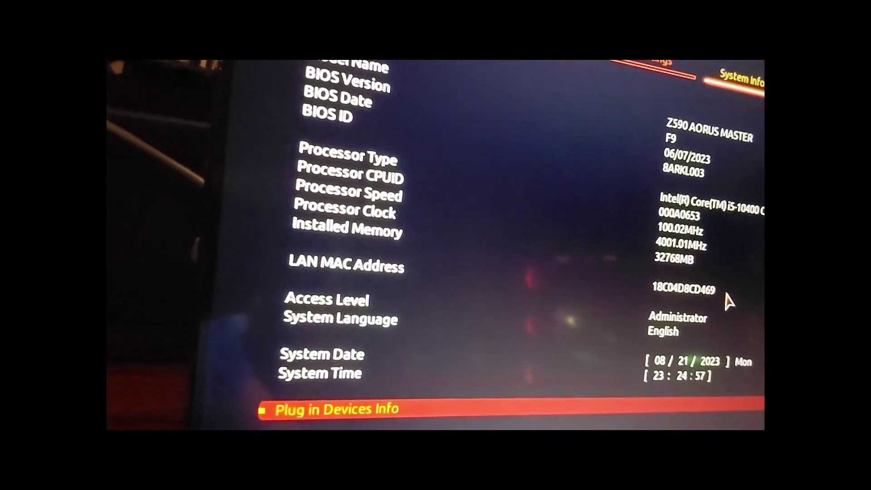
- In the AORUS BIOS Settings, set IO Ports > Re-Size BAR Support to Disabled
key("Left")
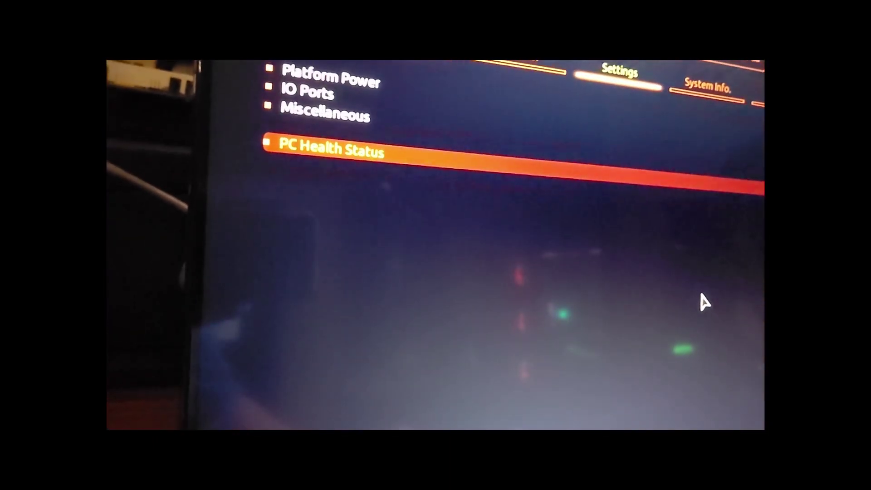
key("Up")
key("Up")
key("Up")
key("Down")
key("Down")
key("Return")
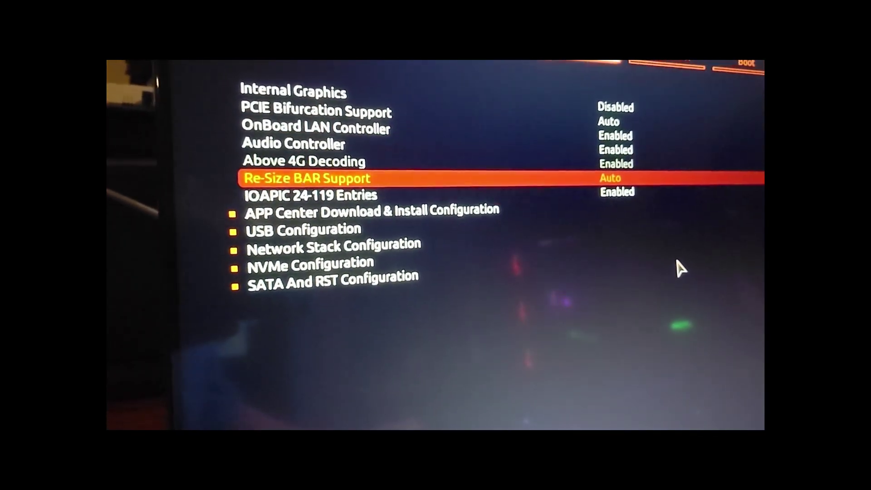
key("Return")
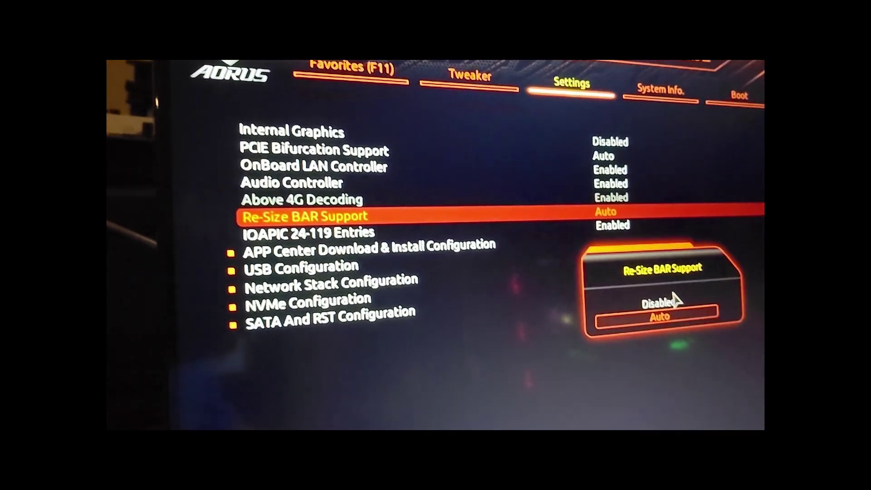
left_click(674, 301)
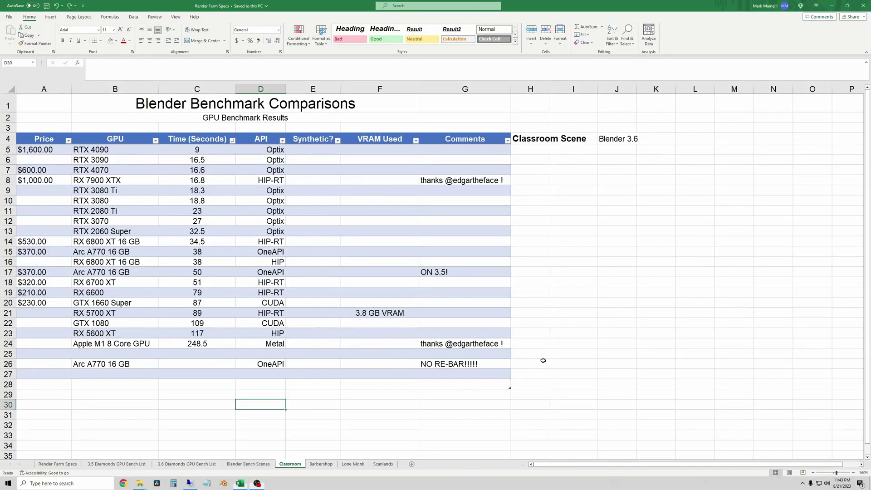
left_click_drag(134, 365, 458, 364)
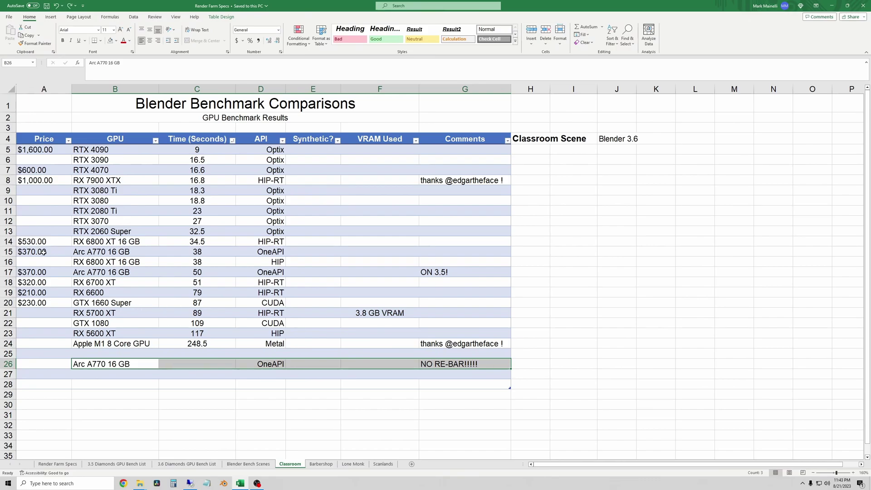
left_click_drag(43, 253, 395, 252)
left_click_drag(40, 271, 361, 269, "ctrl")
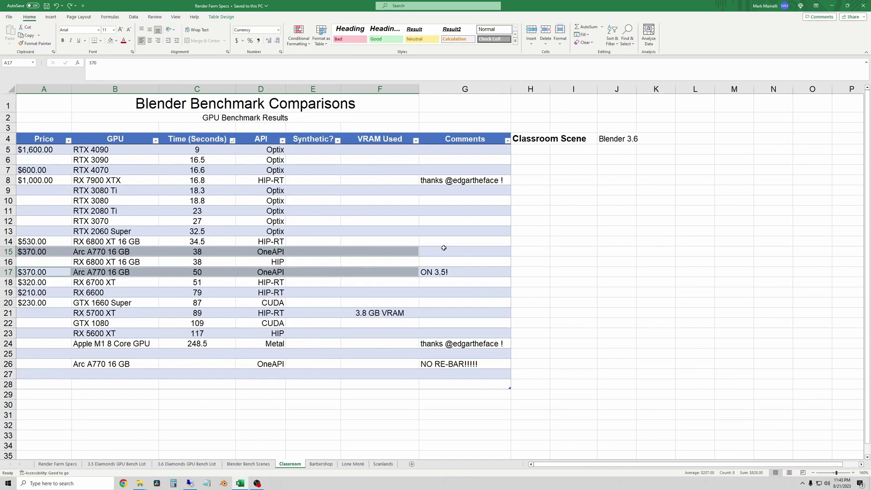
left_click(461, 250)
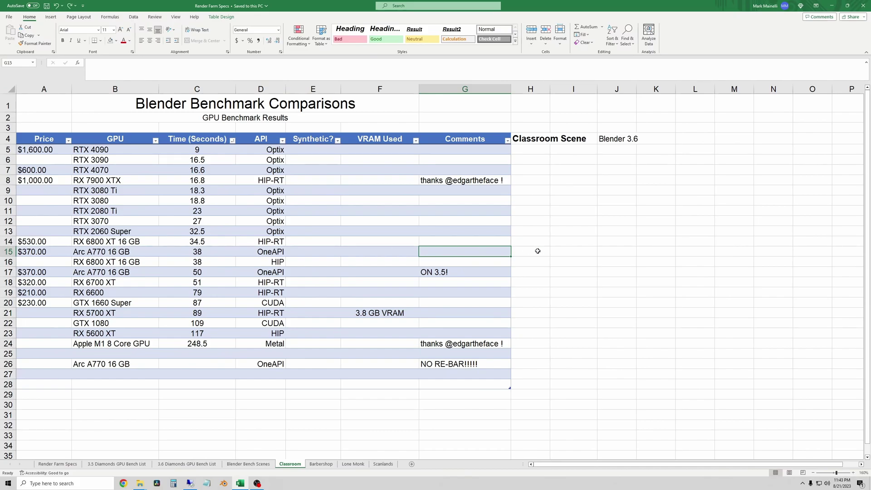
left_click(155, 242)
left_click(199, 261)
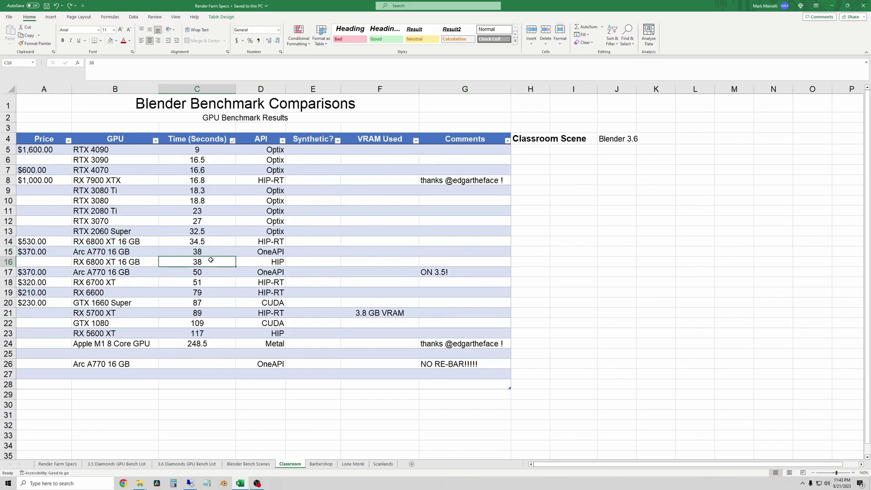
left_click(217, 244)
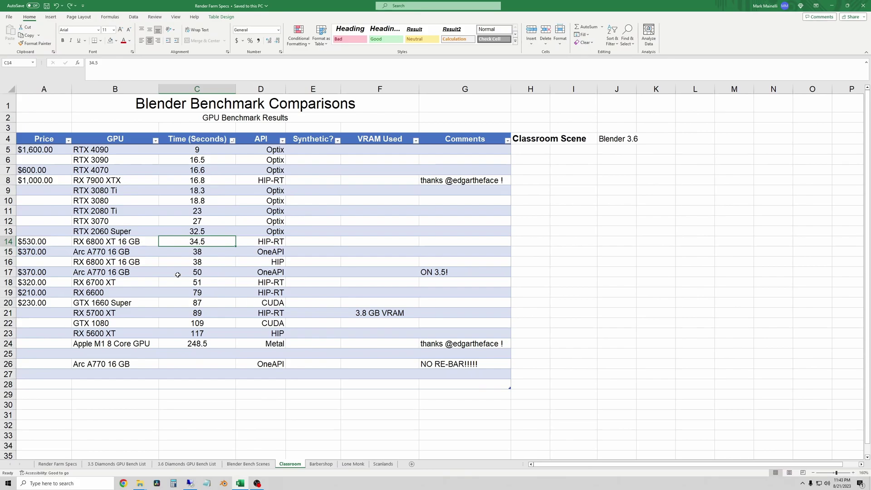
left_click(215, 262)
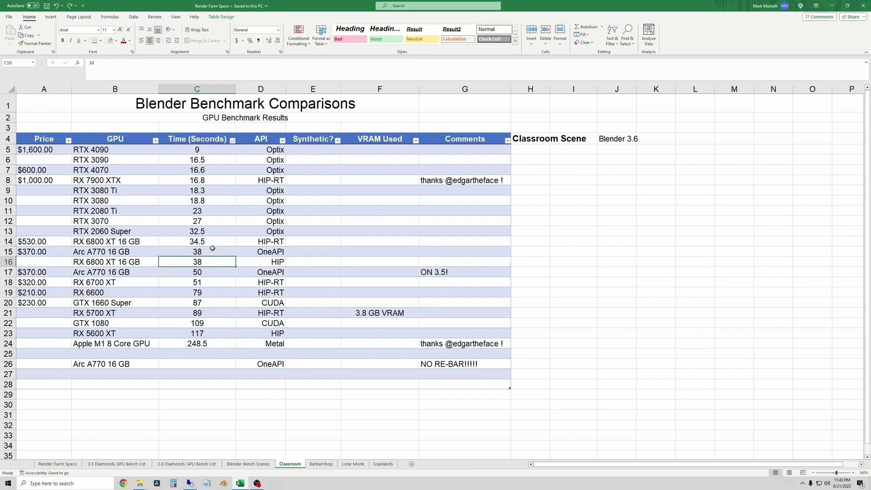
left_click(212, 240)
left_click(219, 262)
left_click(383, 415)
left_click(453, 368)
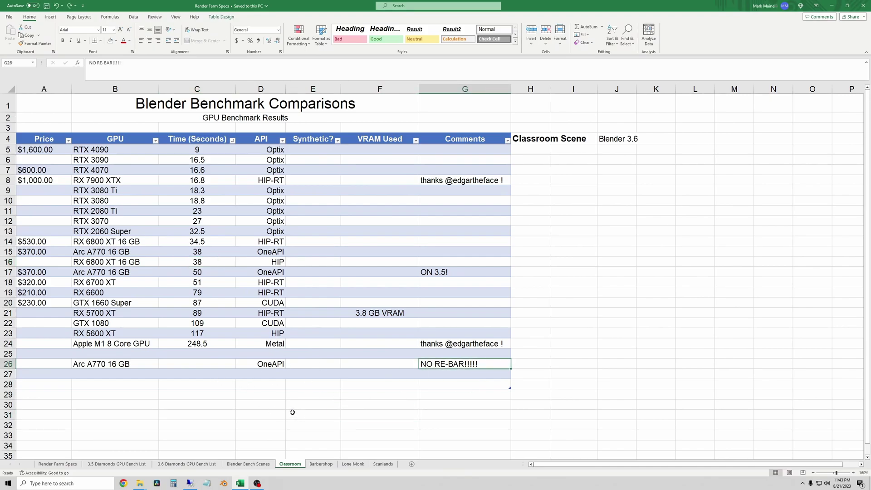
left_click(256, 403)
- Maximize the Render7 remote session and show Task Manager's GPU 0 page for the Arc A770
left_click(190, 483)
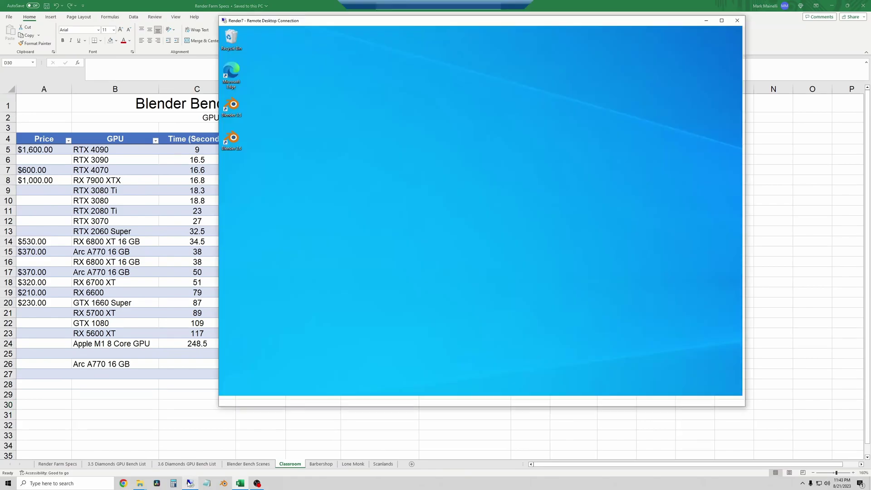
left_click(721, 20)
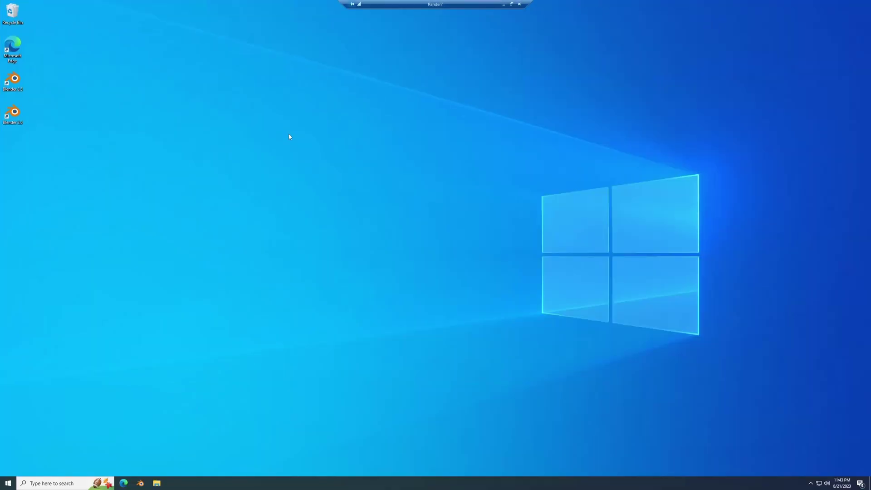
key("super")
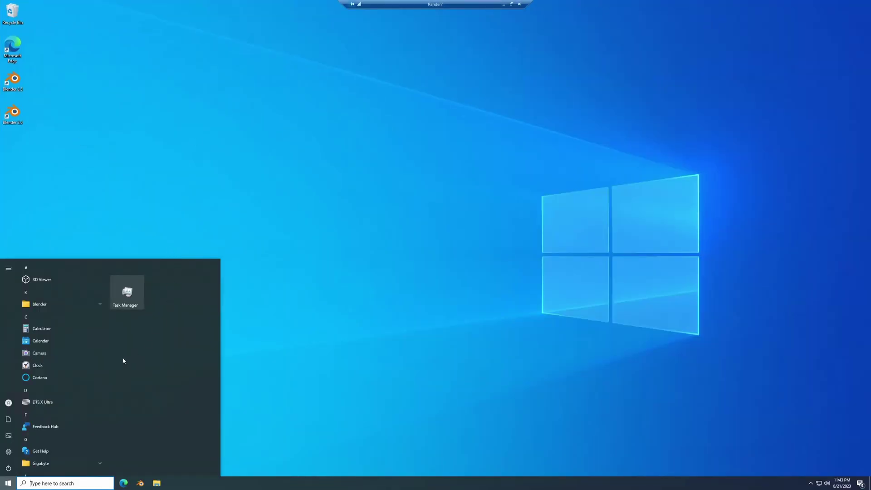
left_click(127, 295)
left_click(319, 94)
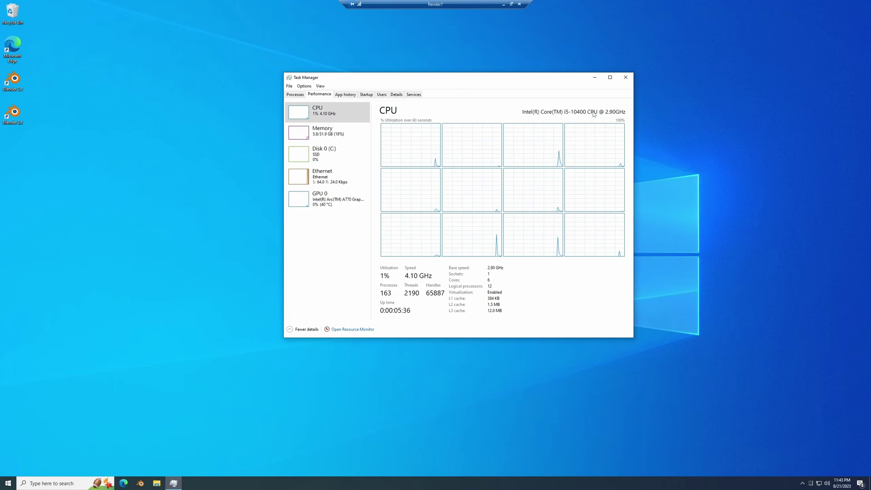
left_click(338, 137)
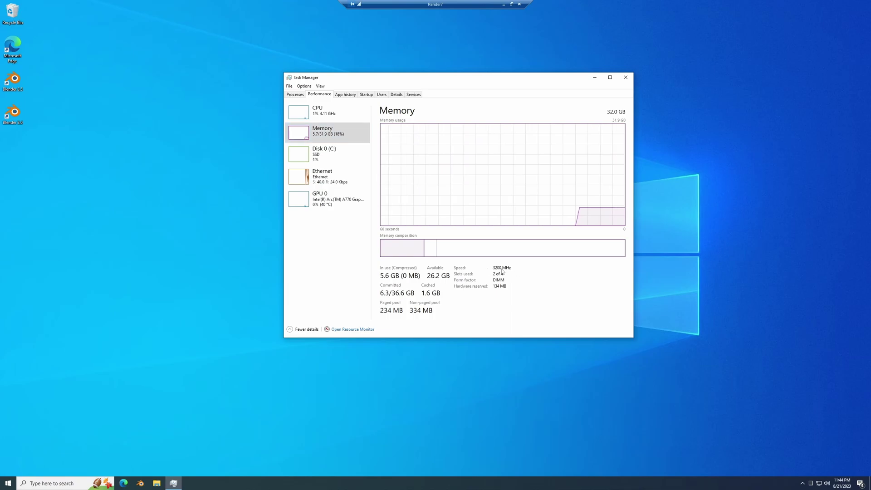
left_click(345, 207)
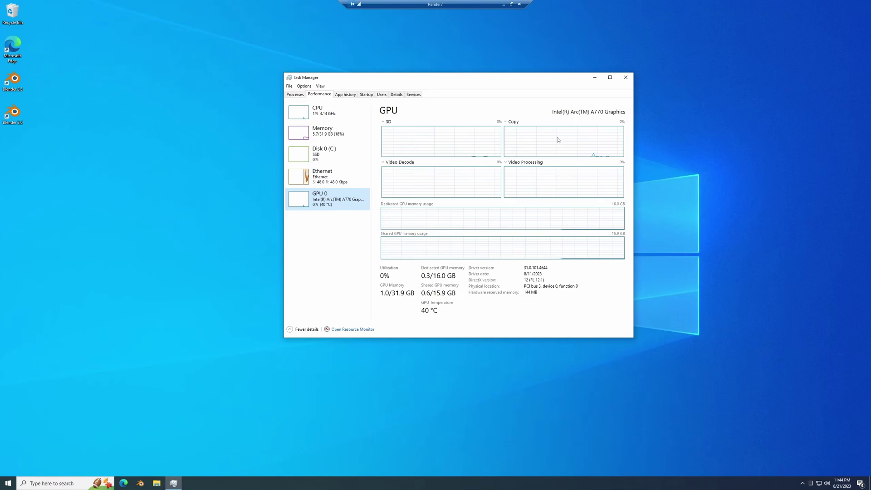
- Check the options of the Intel graphics tray icon, then dismiss the menu
left_click(801, 486)
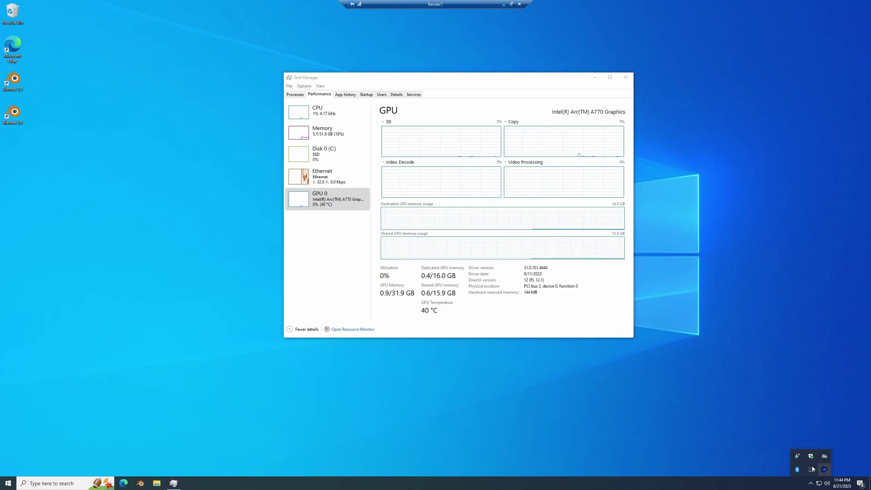
right_click(797, 459)
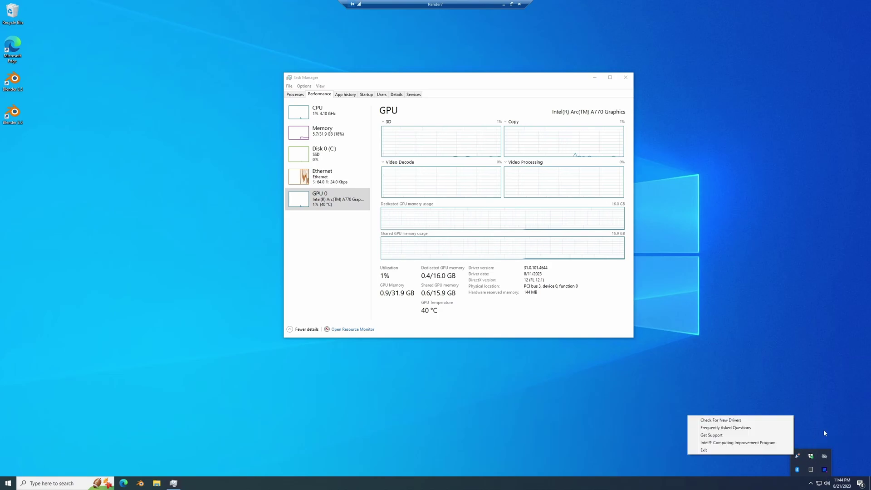
key("Escape")
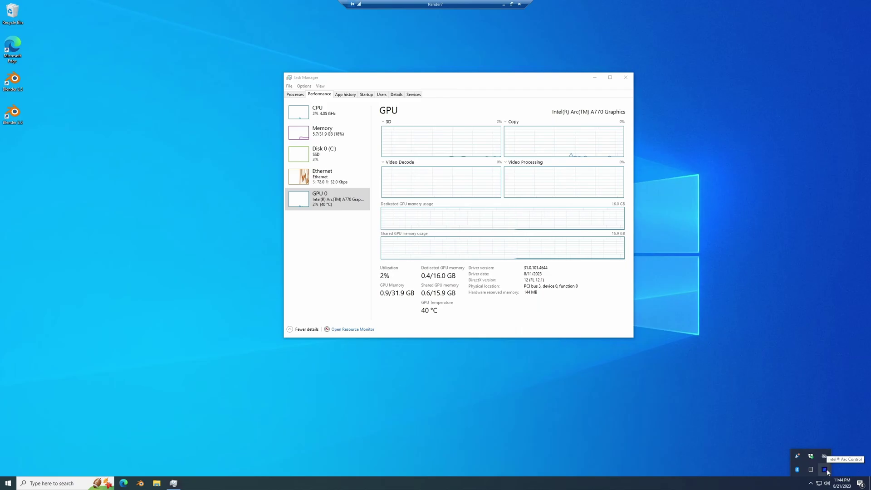
left_click(825, 470)
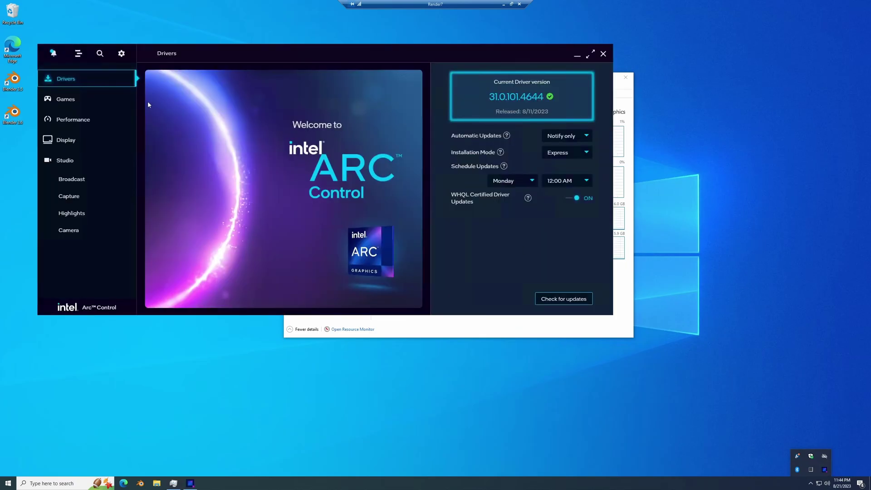
left_click(121, 54)
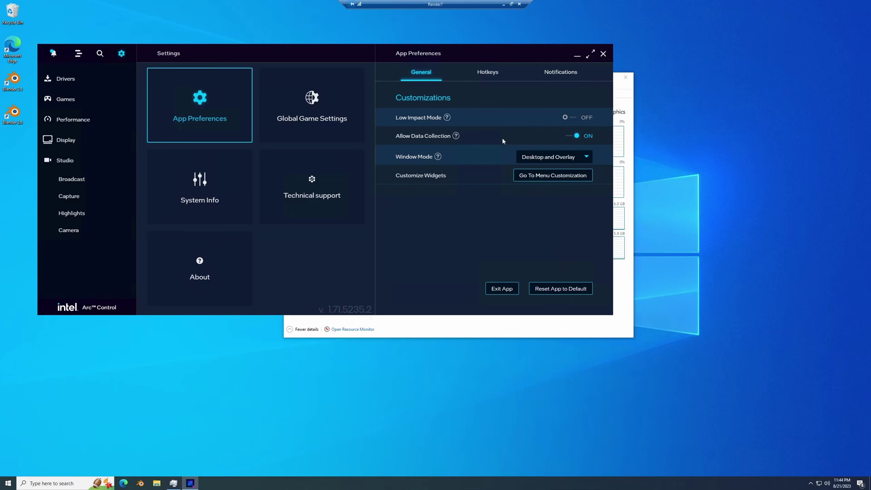
left_click(200, 183)
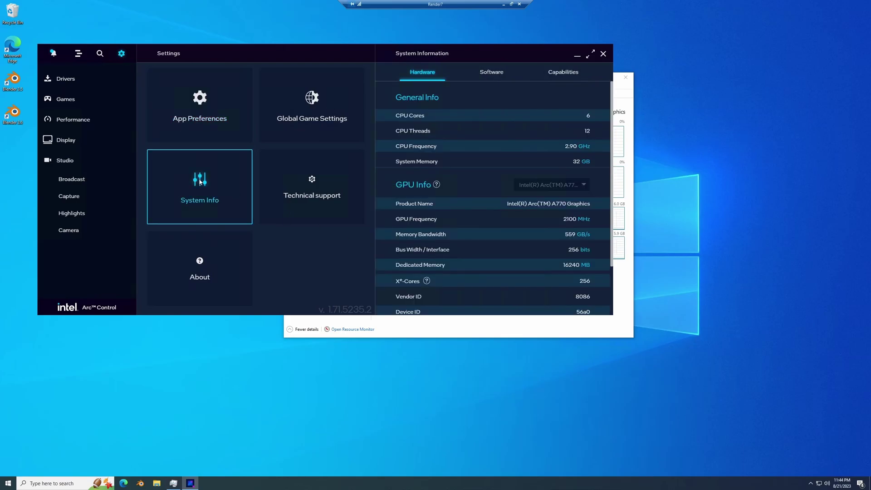
scroll(541, 234, "down", 3)
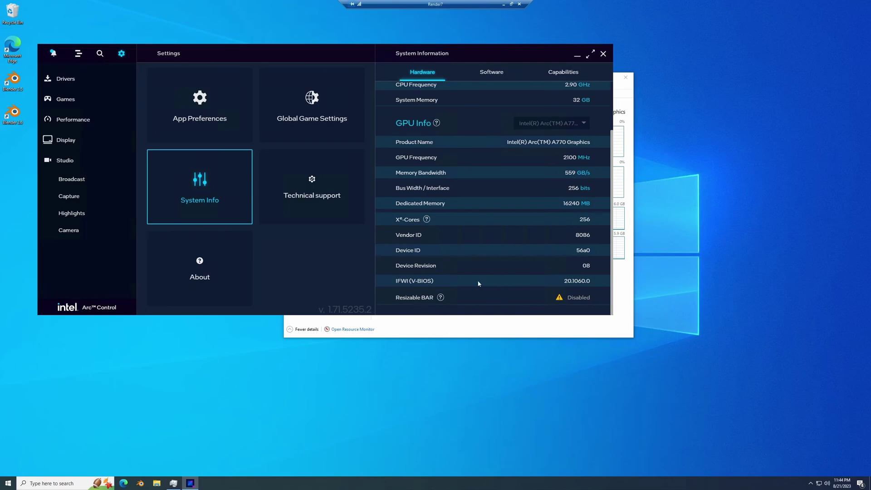
mouse_move(440, 297)
mouse_move(559, 300)
scroll(504, 241, "up", 2)
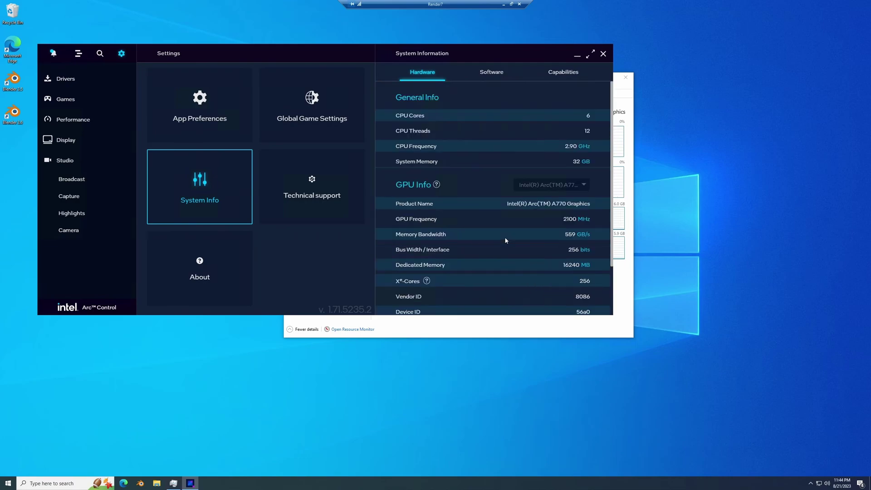
- Close Intel Arc Control, minimize Task Manager, and load classroom.blend from Blender's recent files
left_click(603, 54)
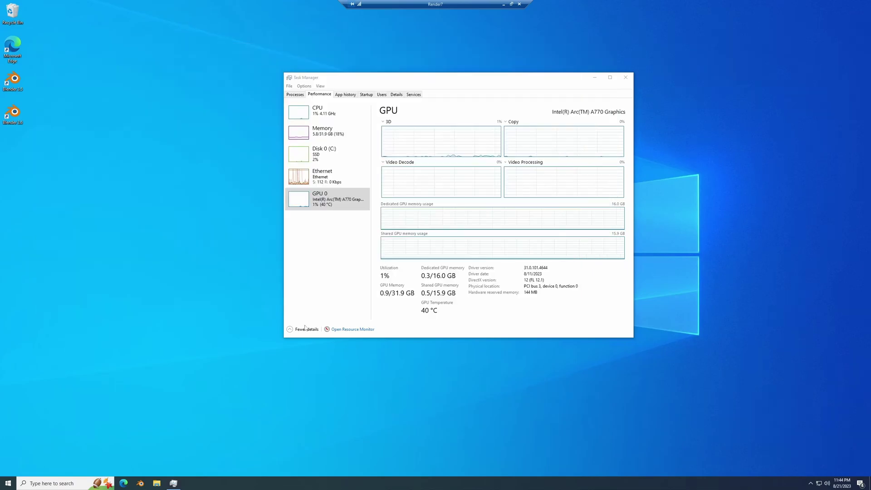
left_click(596, 79)
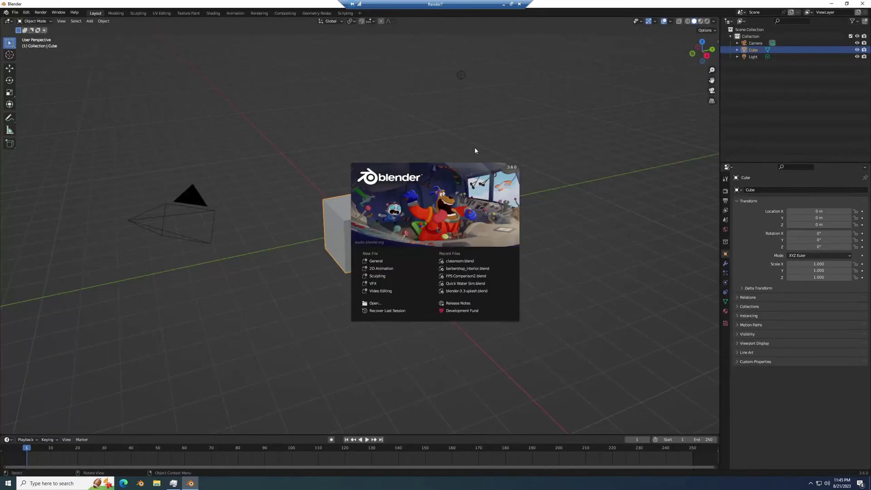
left_click(467, 261)
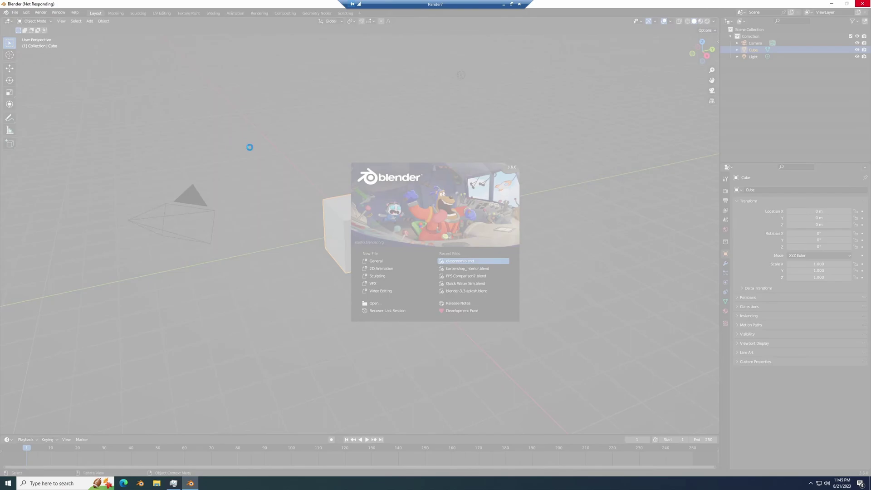
- Set the classroom render device to GPU Compute, confirm the oneAPI Arc A770 in Preferences, and render
left_click(753, 144)
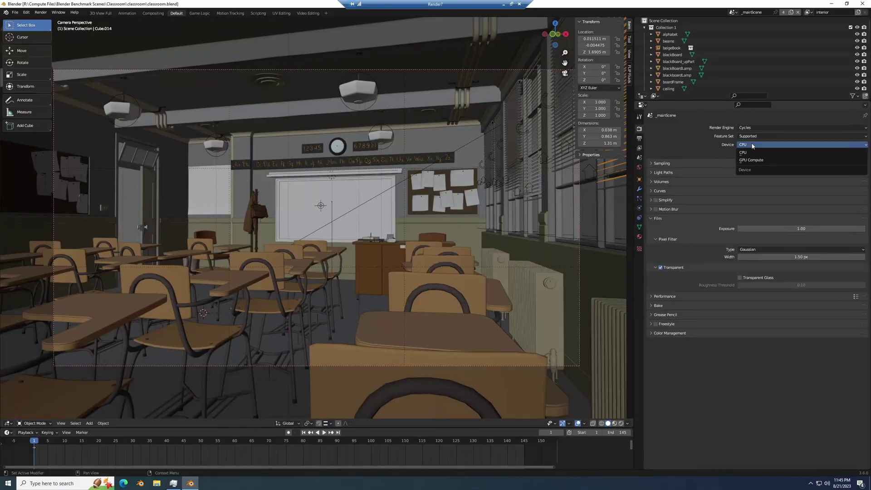
left_click(752, 159)
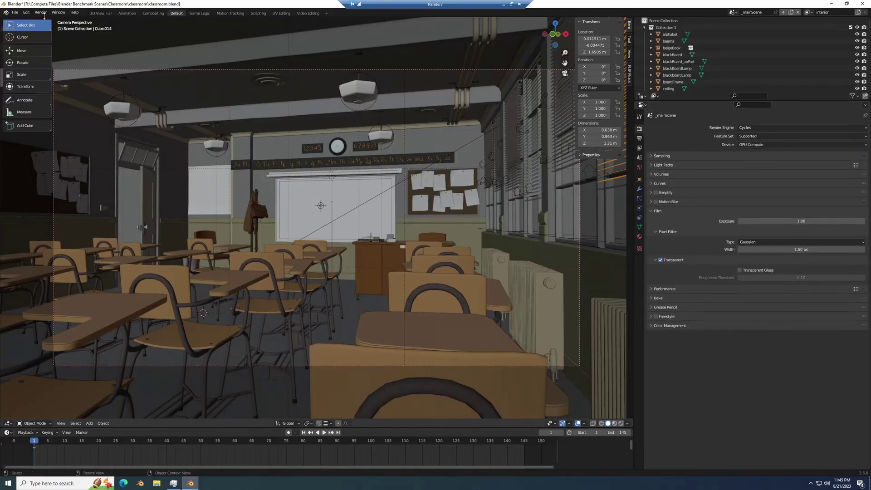
left_click(26, 13)
left_click(40, 112)
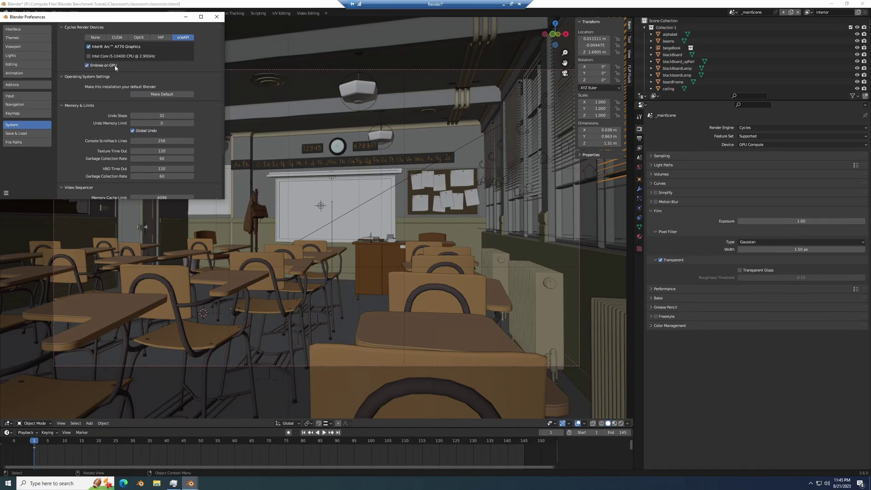
left_click(215, 17)
left_click(42, 13)
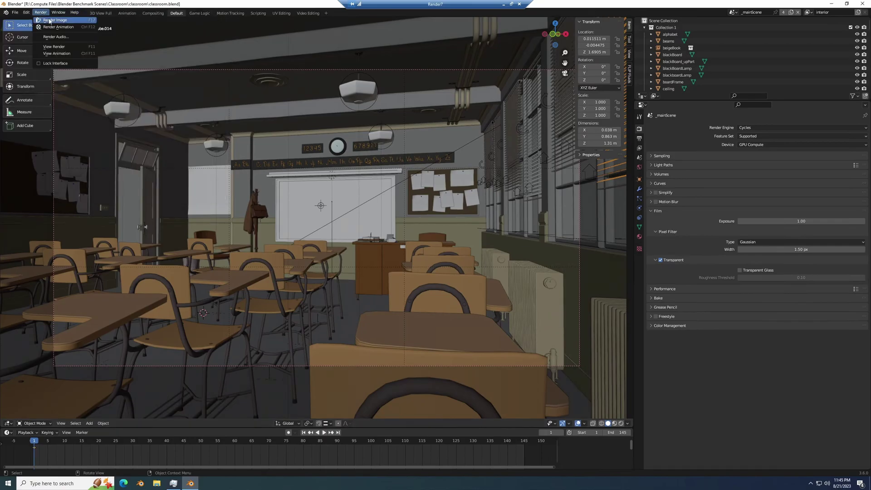
left_click(50, 19)
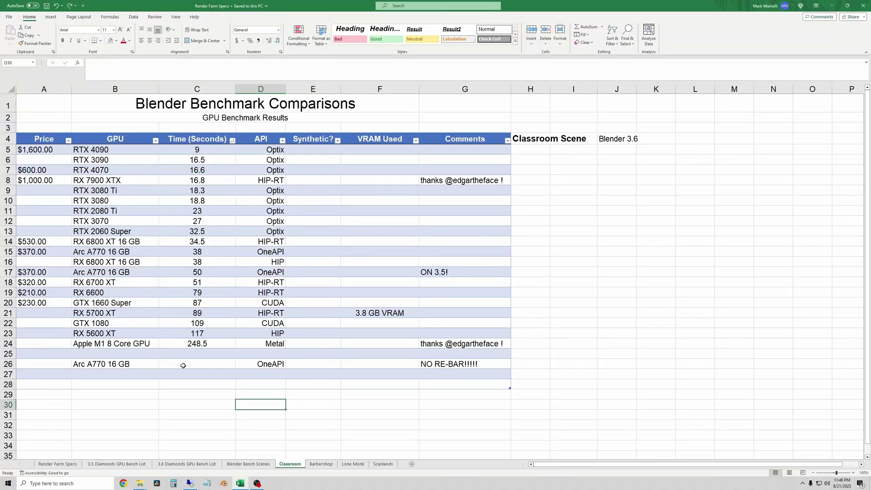
- Enter 45 seconds in cell C26 of the Classroom sheet
left_click(183, 365)
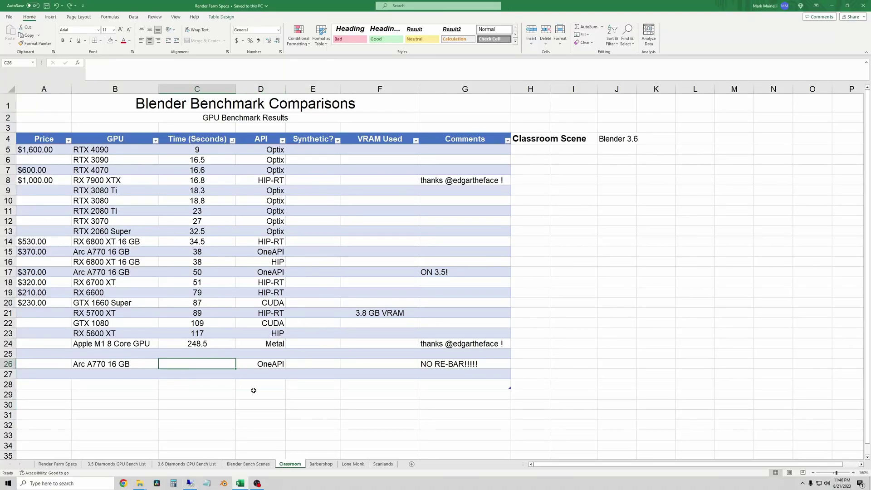
type("45")
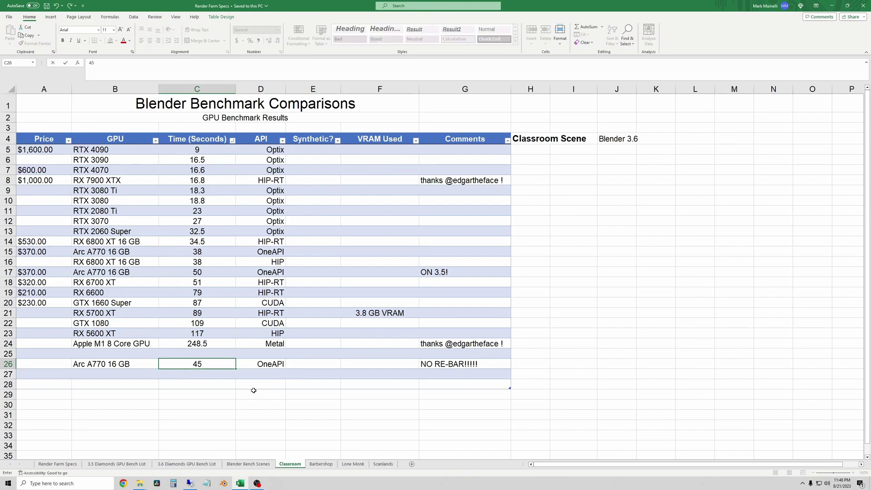
key("Return")
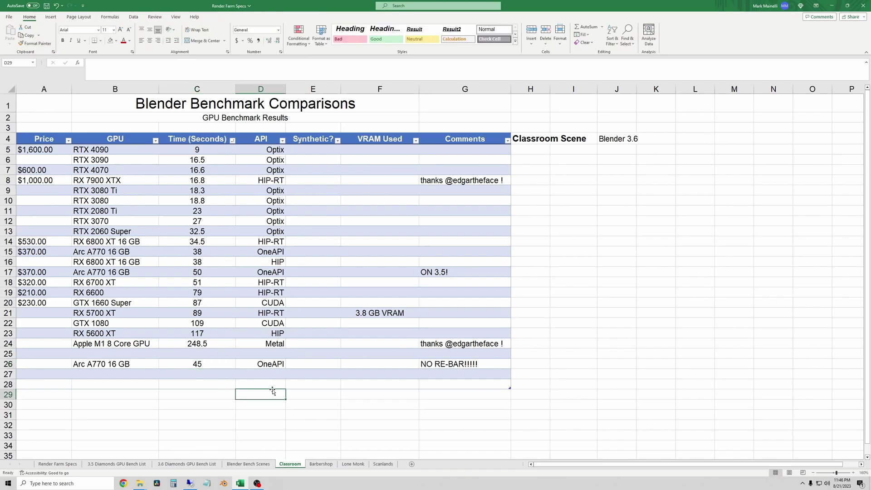
left_click(223, 354)
left_click(224, 361)
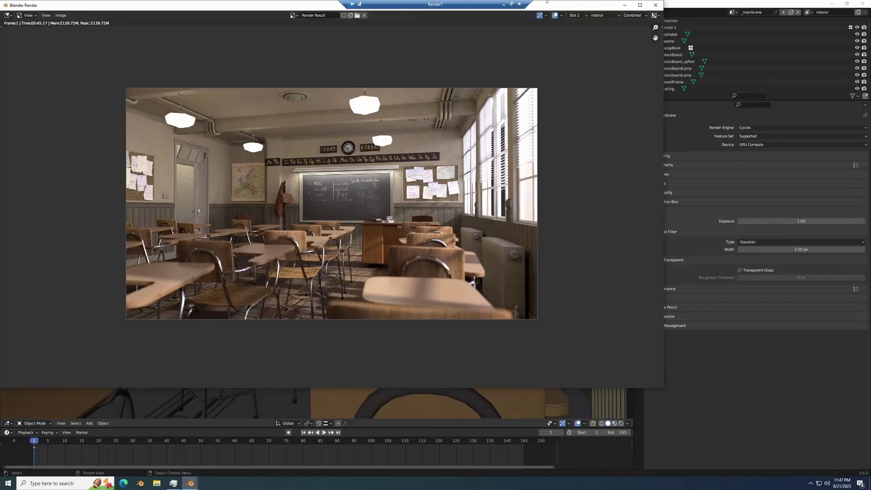
- Close the classroom render, open barbershop_interior.blend, and set the current frame to 100
left_click(654, 4)
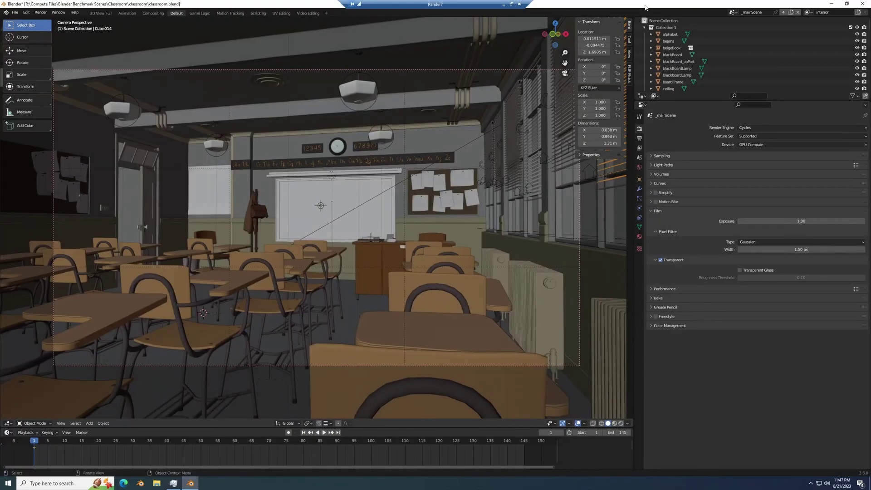
left_click(15, 13)
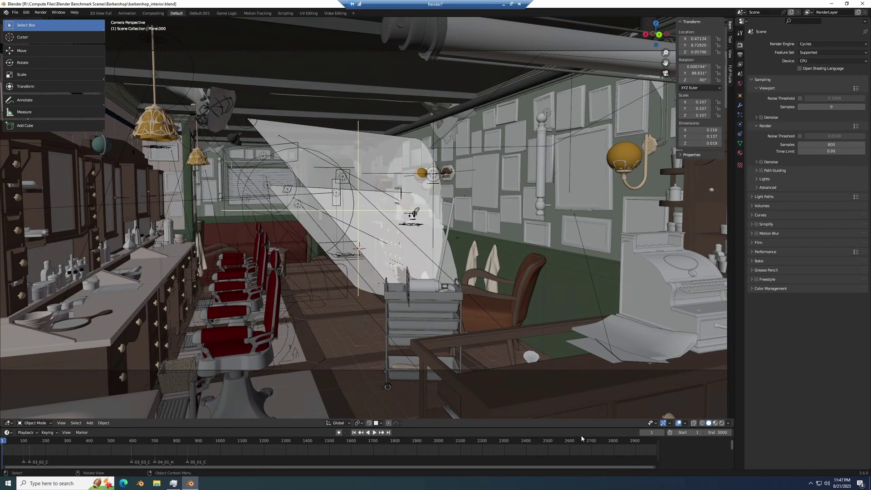
left_click(652, 432)
type("100")
key("Return")
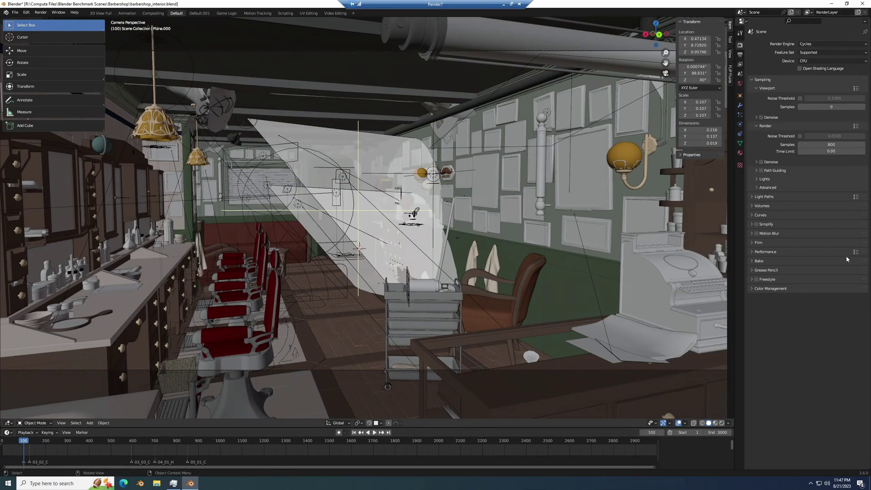
- Switch the barbershop scene to GPU Compute, check the oneAPI device in Preferences, and render frame 100
left_click(826, 61)
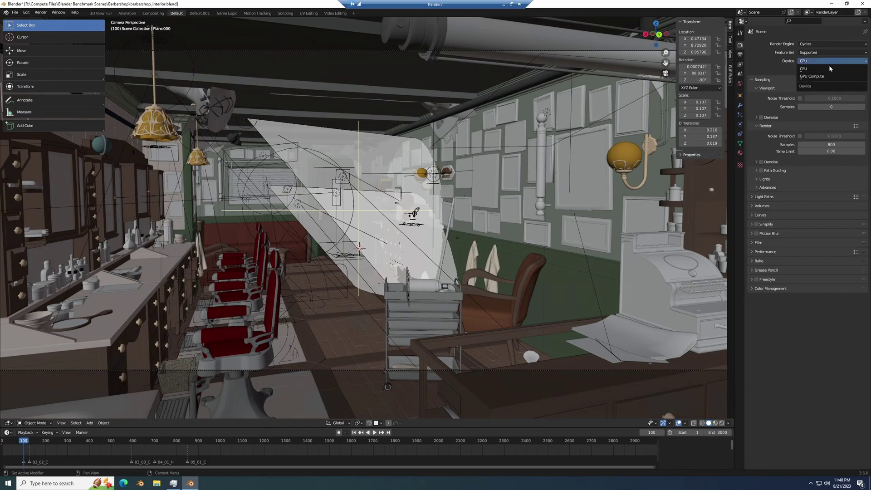
left_click(818, 73)
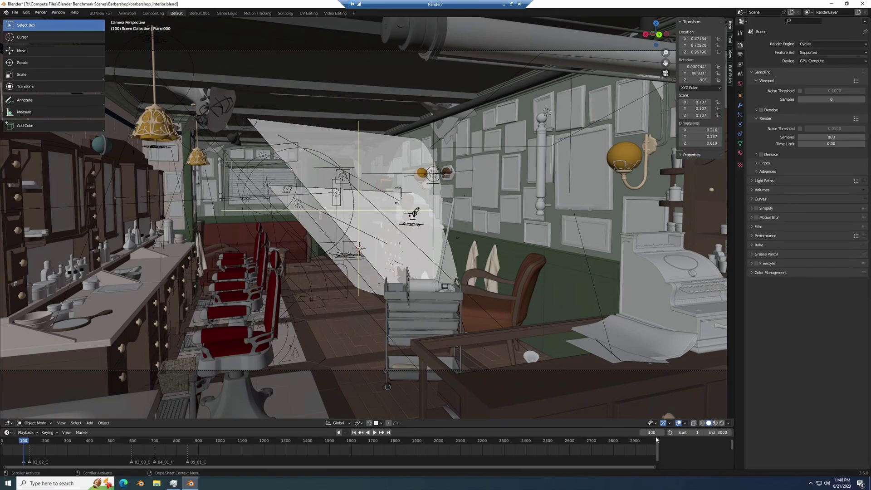
left_click(26, 12)
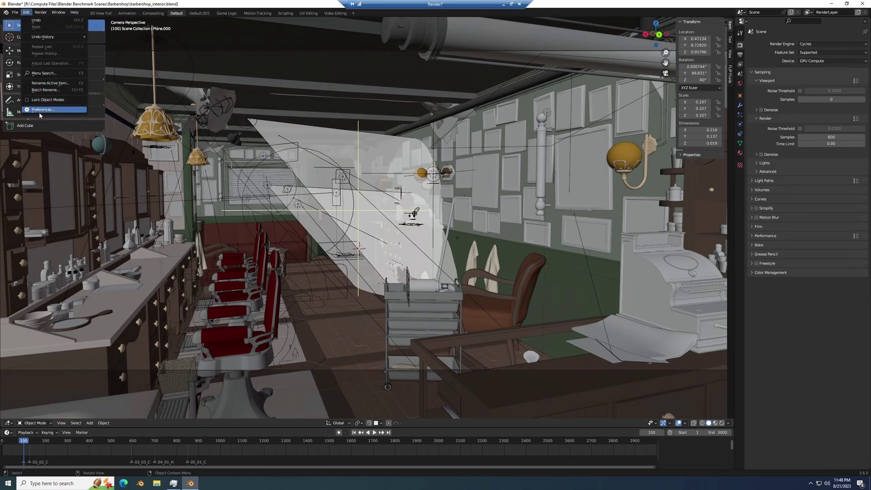
left_click(39, 113)
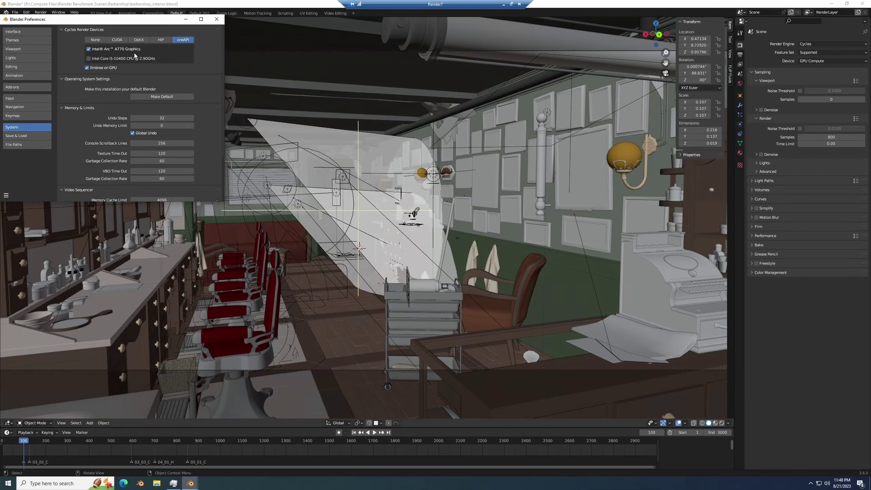
left_click(216, 19)
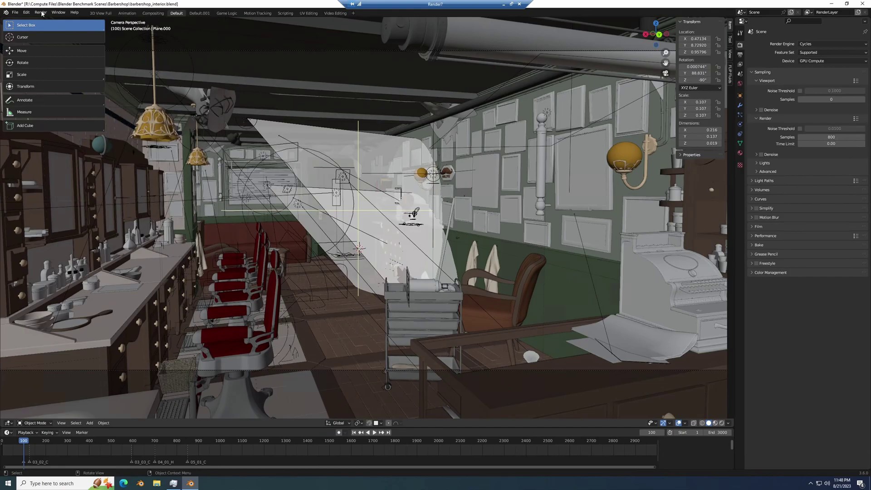
left_click(40, 13)
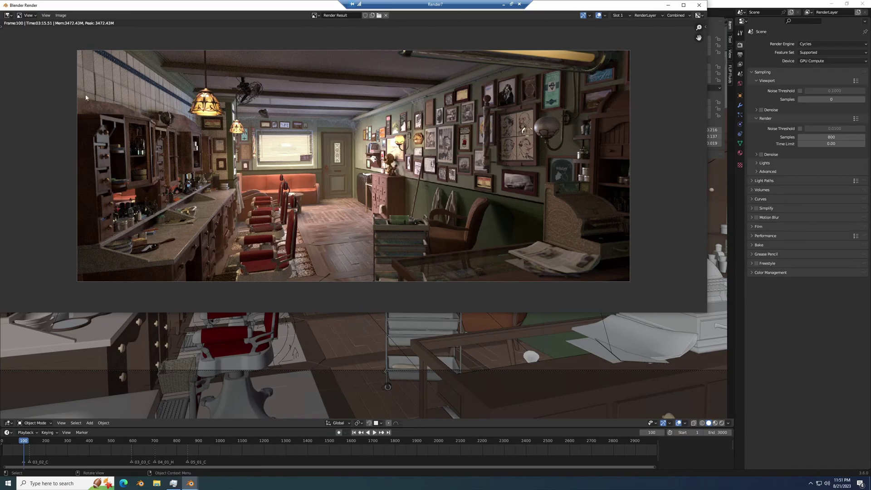
- Enter 196 seconds in C26 of the Barbershop sheet, then switch to the Lone Monk sheet
left_click(504, 4)
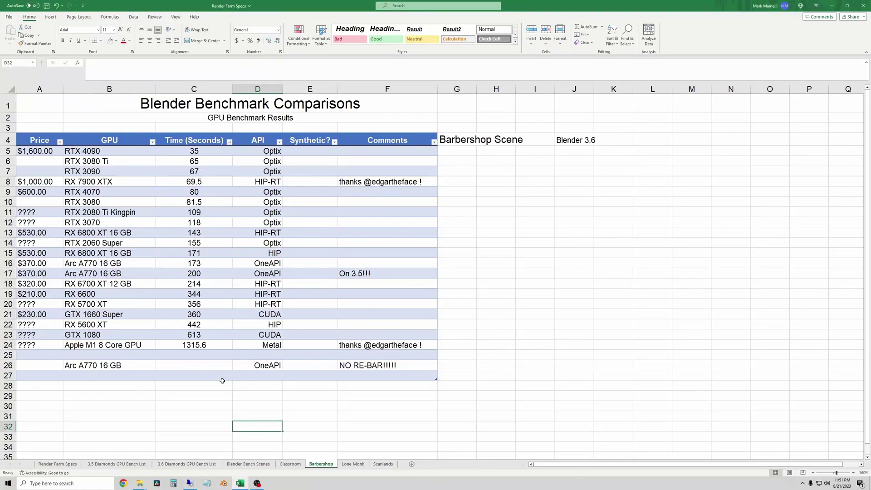
left_click(192, 366)
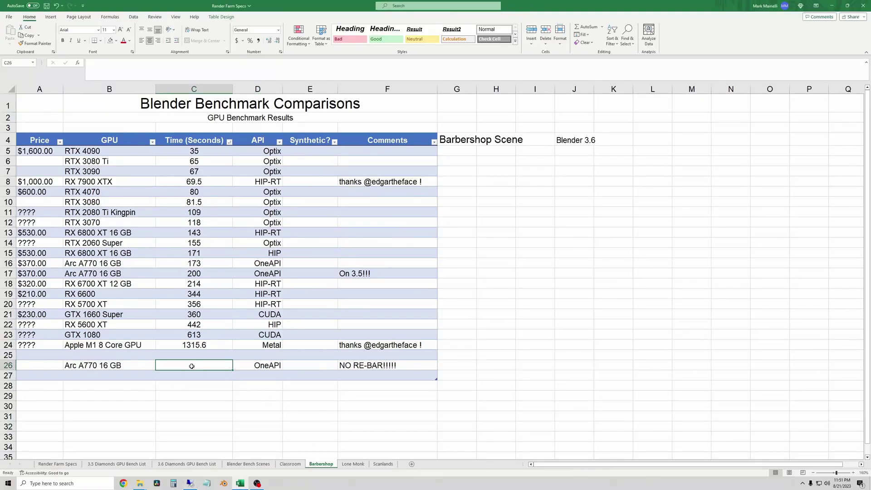
type("196")
left_click(262, 402)
left_click(353, 464)
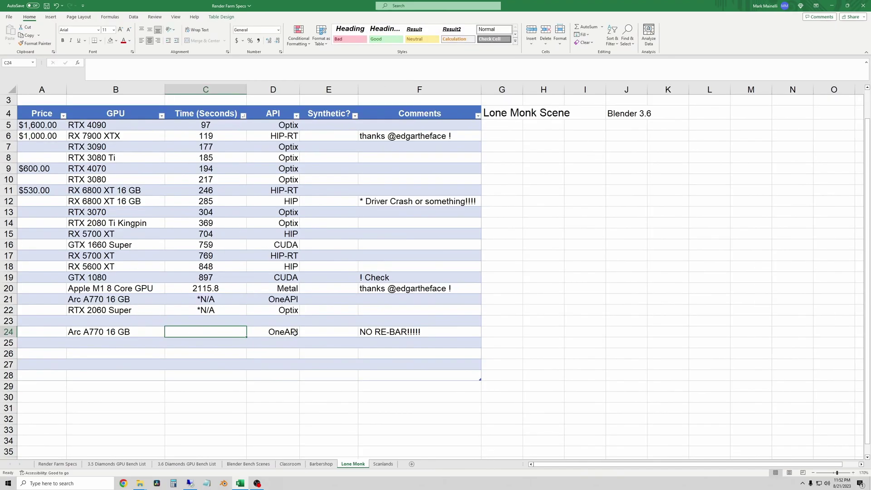
left_click(235, 389)
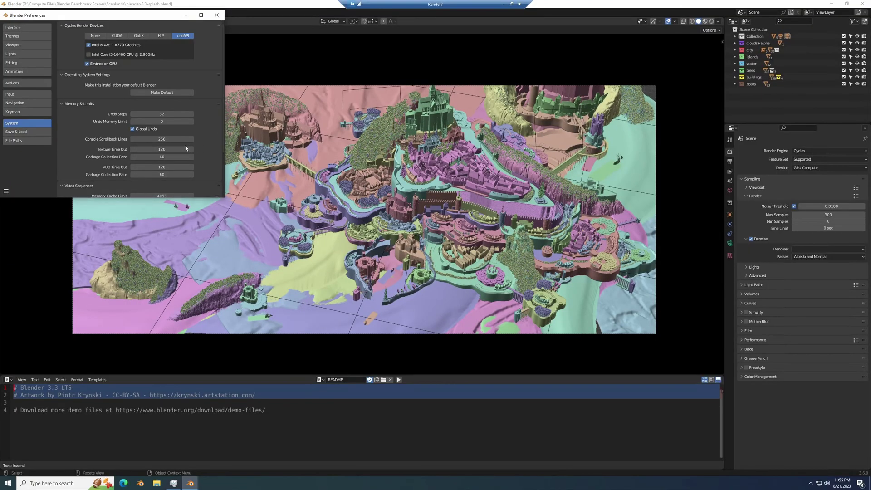
- Close the Preferences window and render the Scanlands scene, which finishes in 02:08.22
left_click(291, 275)
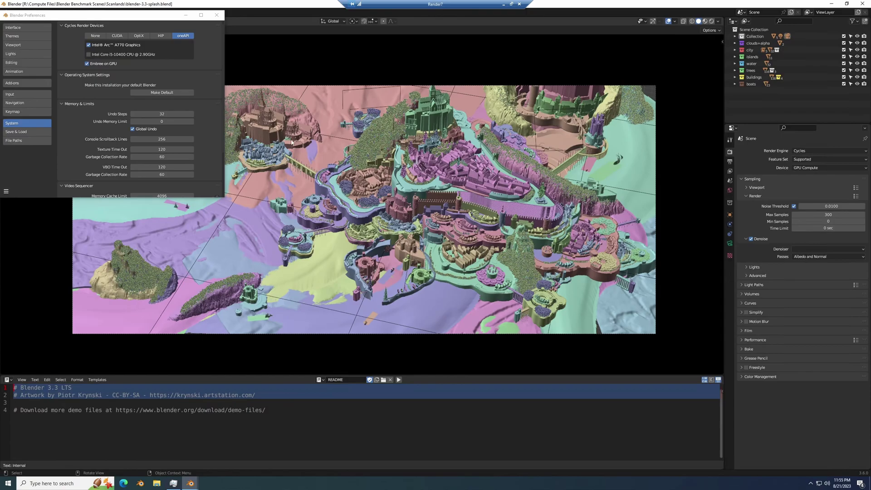
left_click(197, 75)
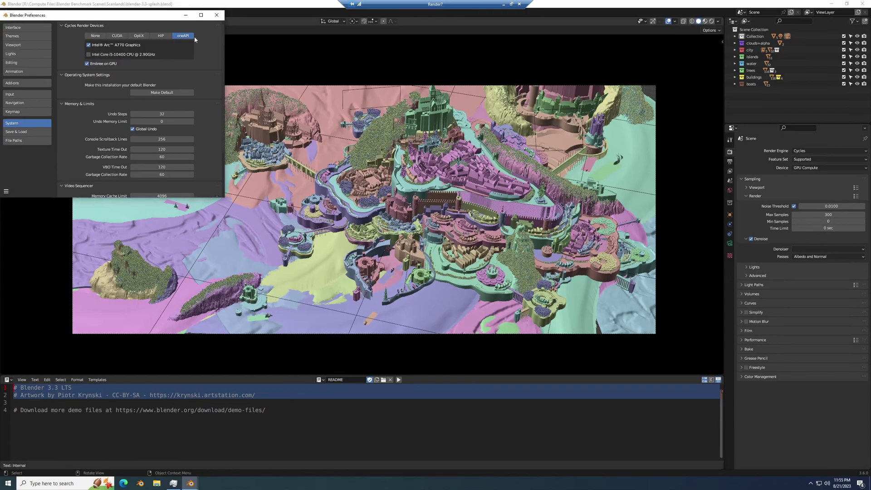
left_click(217, 16)
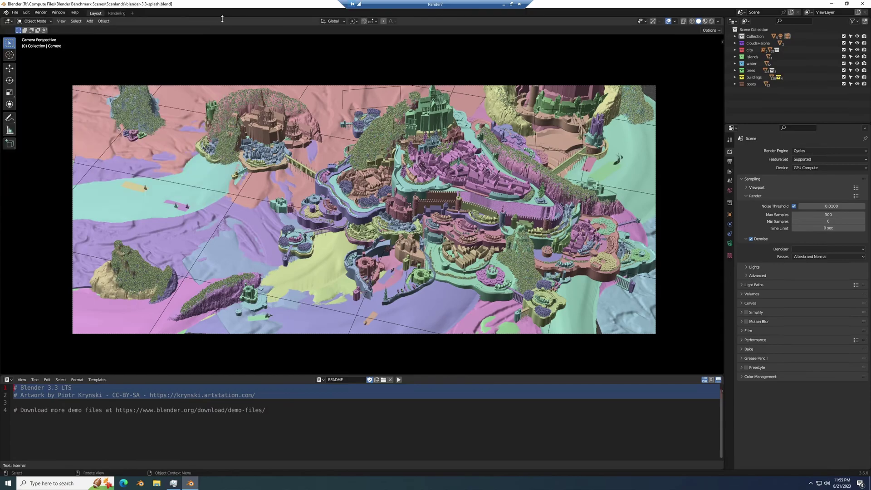
left_click(39, 13)
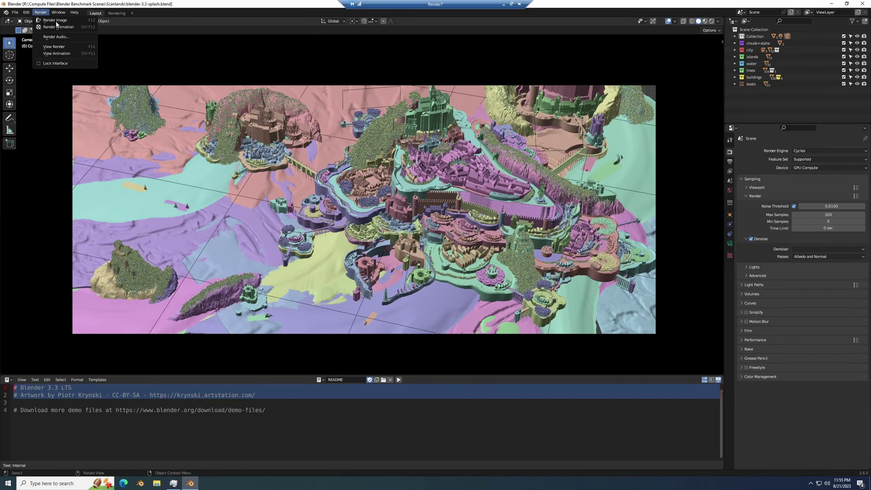
left_click(55, 21)
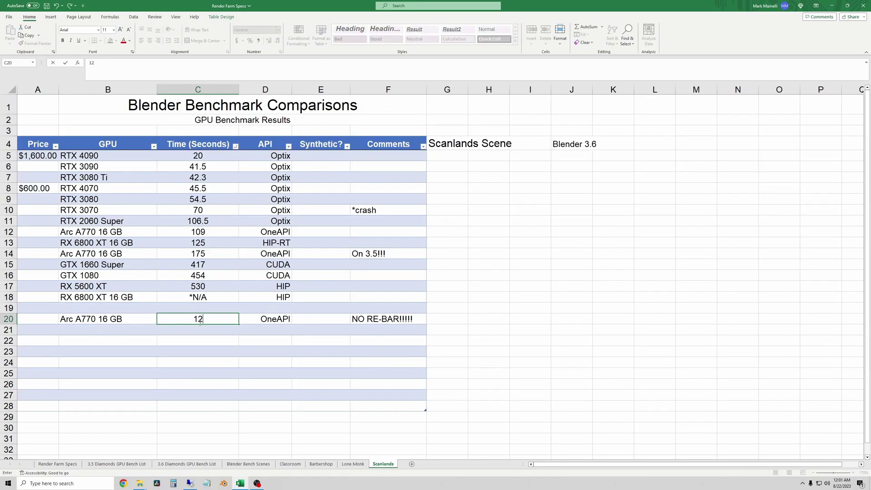
- Finish entering 128 seconds in C20 of the Scanlands sheet and save the workbook
type("8")
left_click(220, 354)
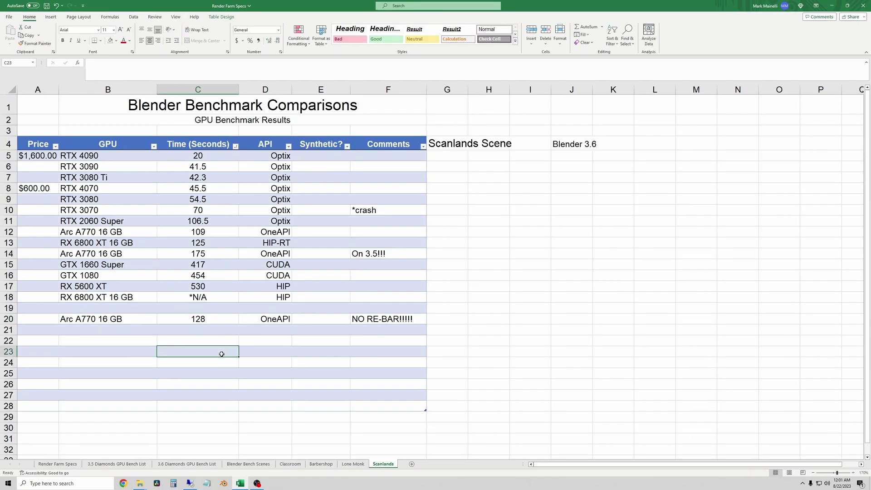
left_click(207, 326)
left_click(202, 318)
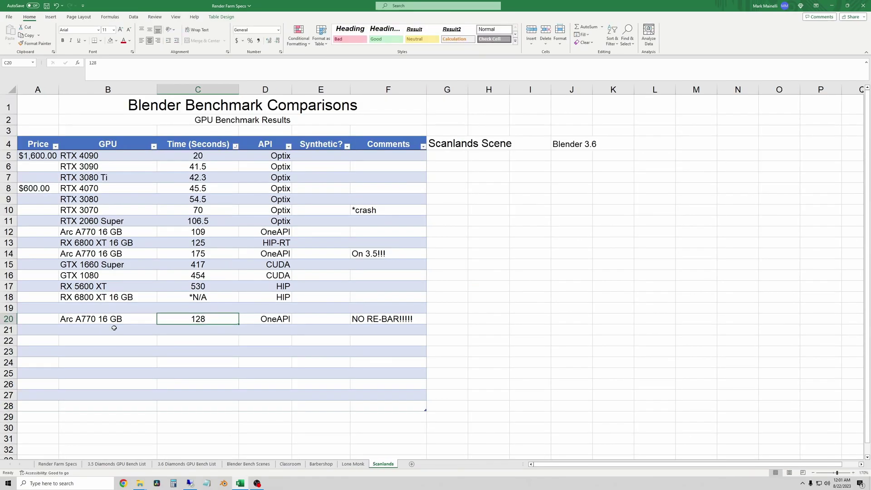
key("ctrl+s")
- On the Classroom sheet, filter the GPU column to show only Arc A770 16 GB rows
left_click(289, 463)
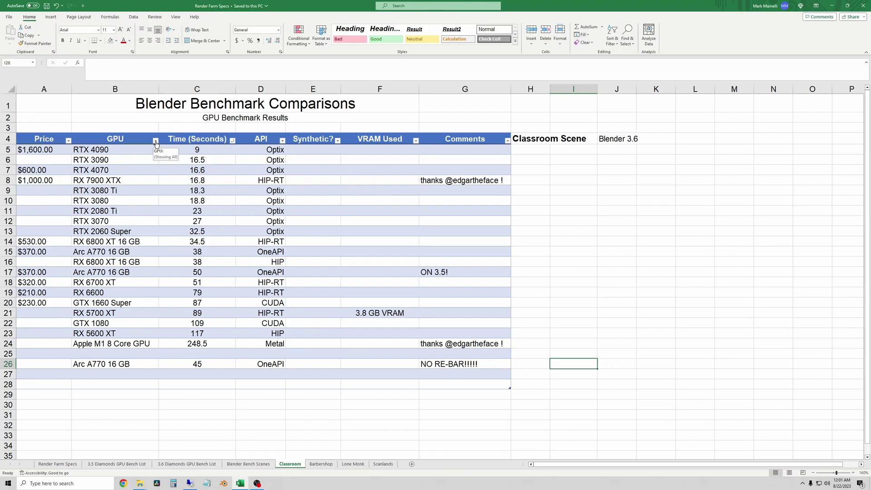
left_click(156, 141)
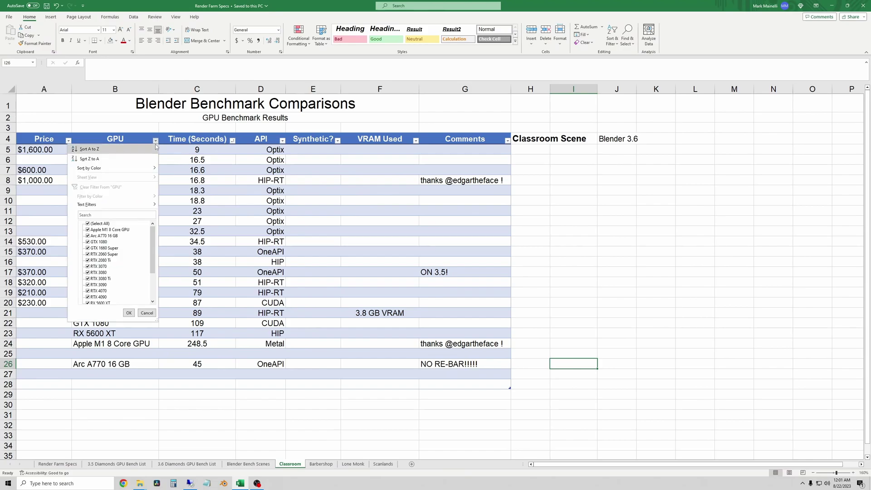
left_click(97, 224)
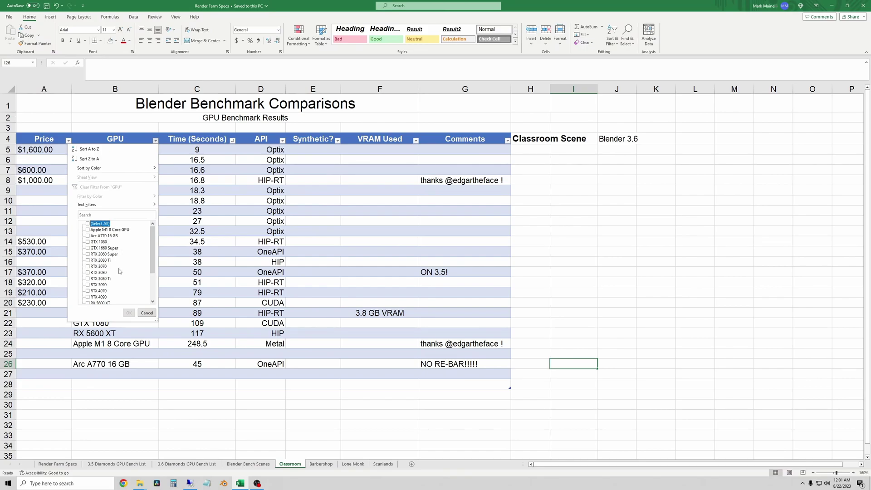
left_click(104, 236)
scroll(124, 299, "down", 3)
left_click(128, 312)
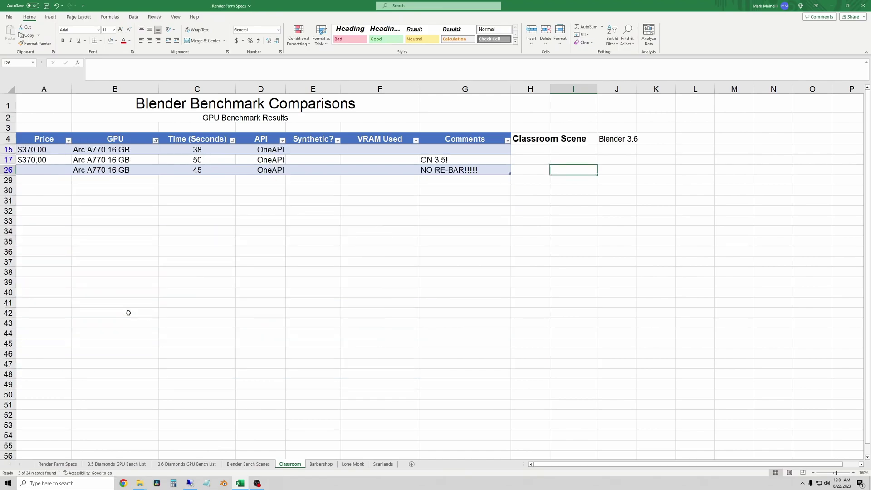
left_click(240, 233)
- Enter '3.6 new drivers' in G15 and add it to the G26 NO RE-BAR comment
left_click(458, 150)
type("3.6 ne")
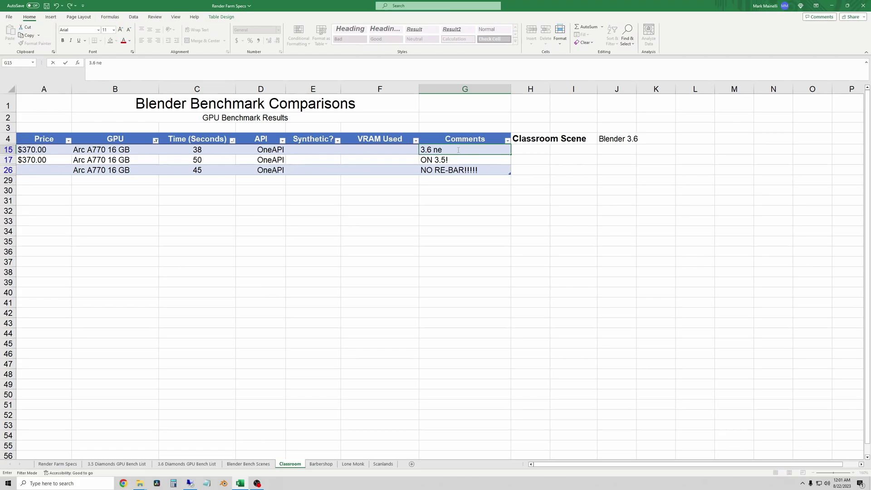
type("w drivers")
left_click(420, 170)
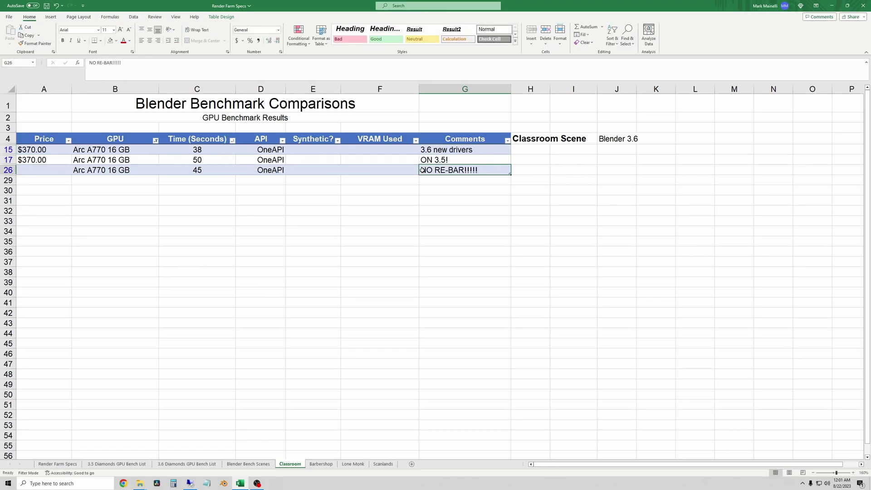
double_click(421, 169)
type("3.6 new drivers")
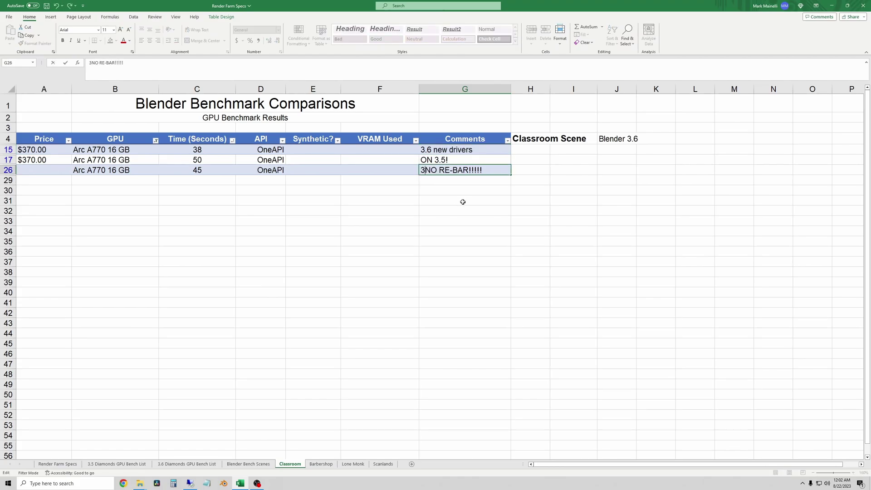
left_click(462, 200)
- Widen column G to fit the longer comments and save the workbook
left_click_drag(510, 89, 536, 89)
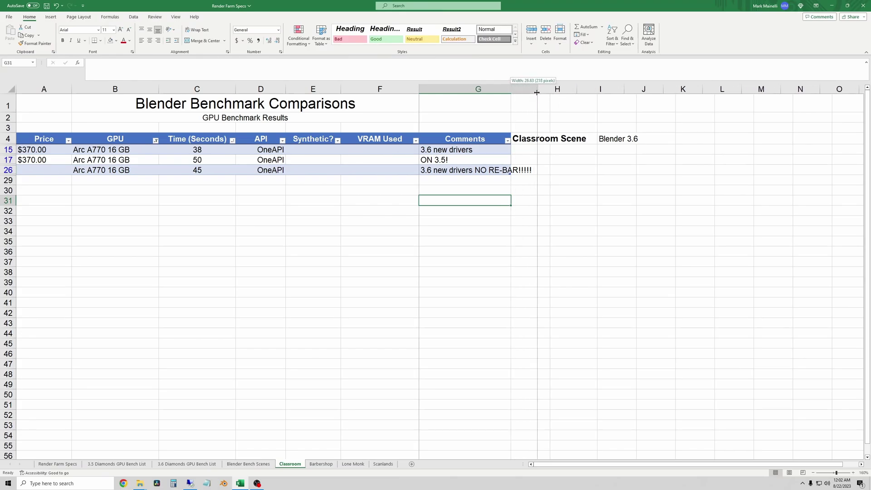
left_click(581, 220)
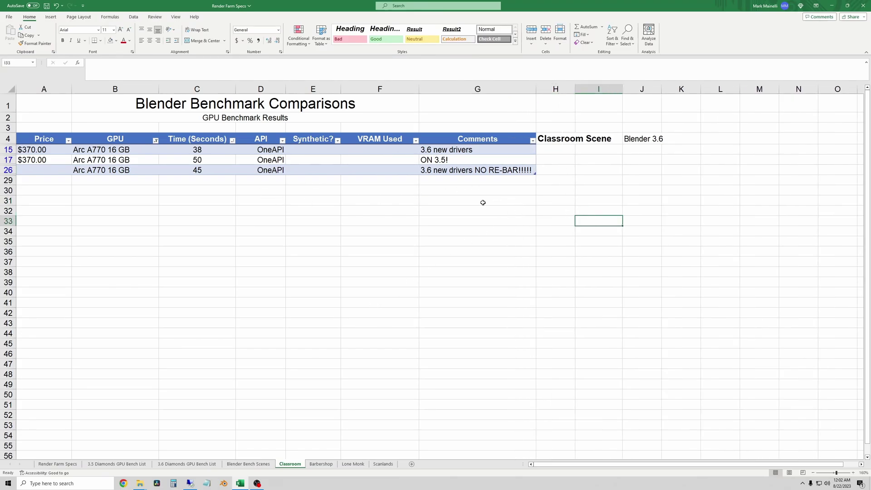
left_click(462, 181)
left_click(350, 180)
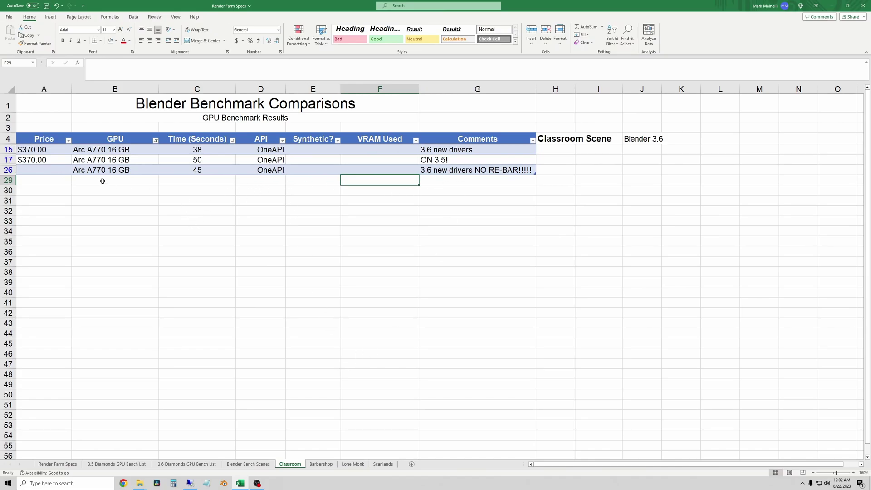
left_click(236, 220)
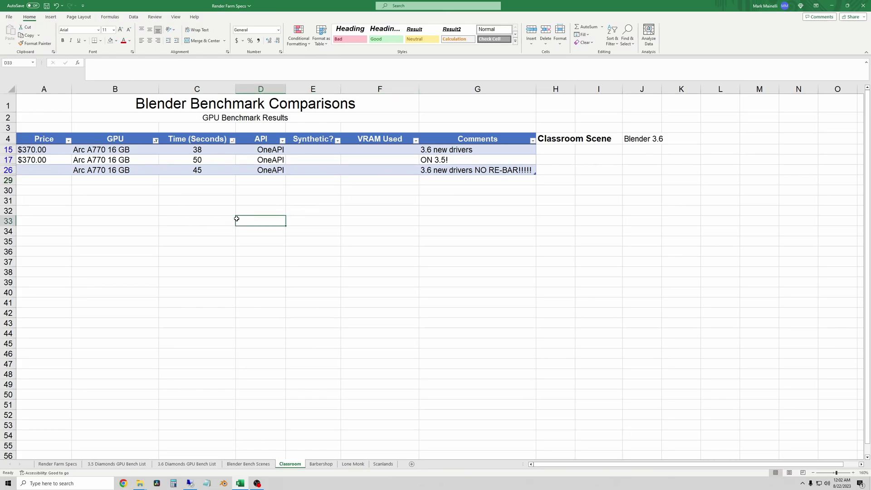
left_click(46, 6)
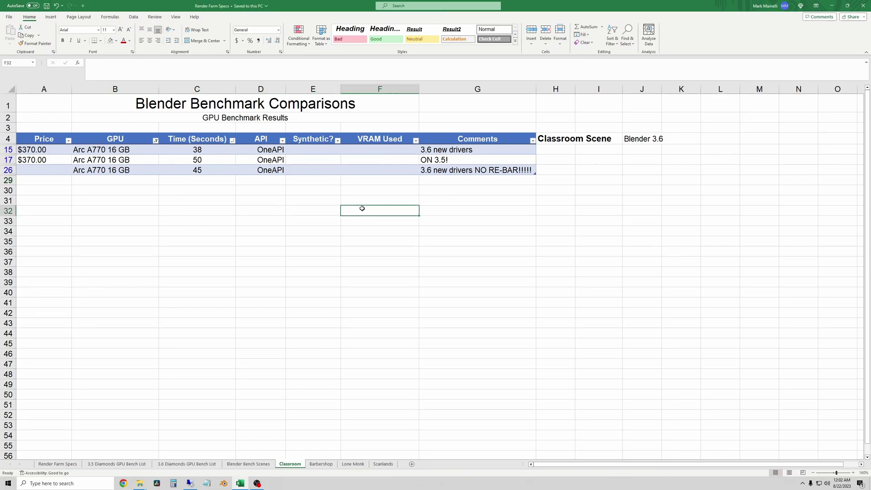
left_click(381, 210)
- Sort the filtered Arc A770 rows by Time (Seconds) ascending, giving 38, 45, 50
left_click(255, 190)
left_click(232, 141)
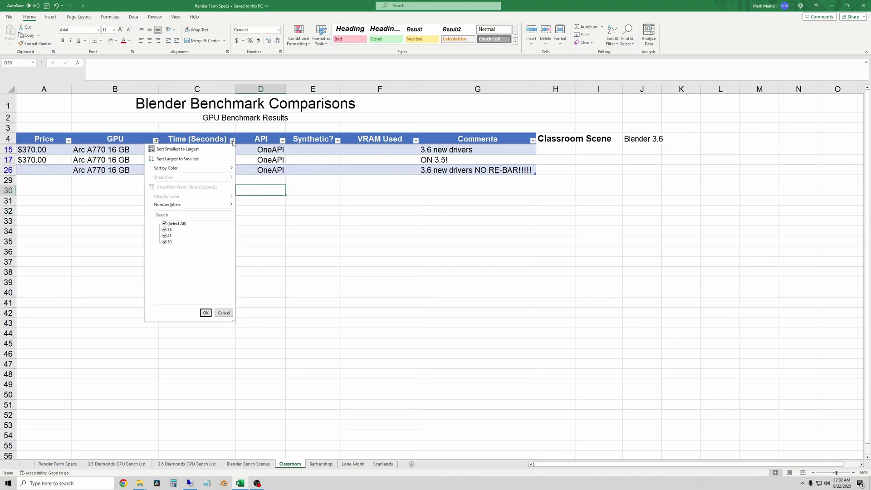
left_click(198, 149)
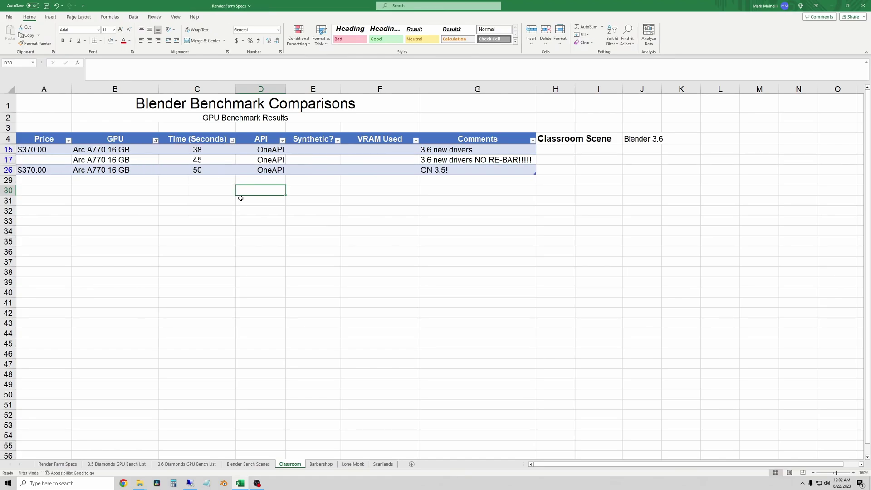
left_click(240, 198)
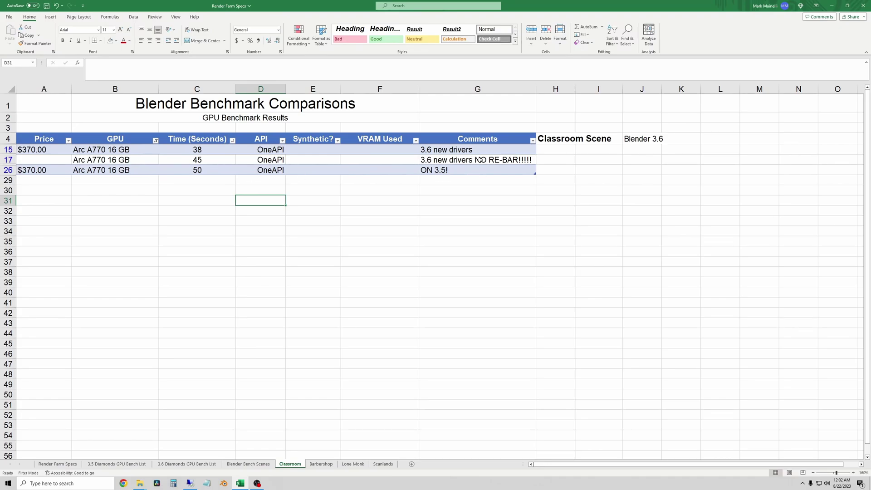
left_click(490, 180)
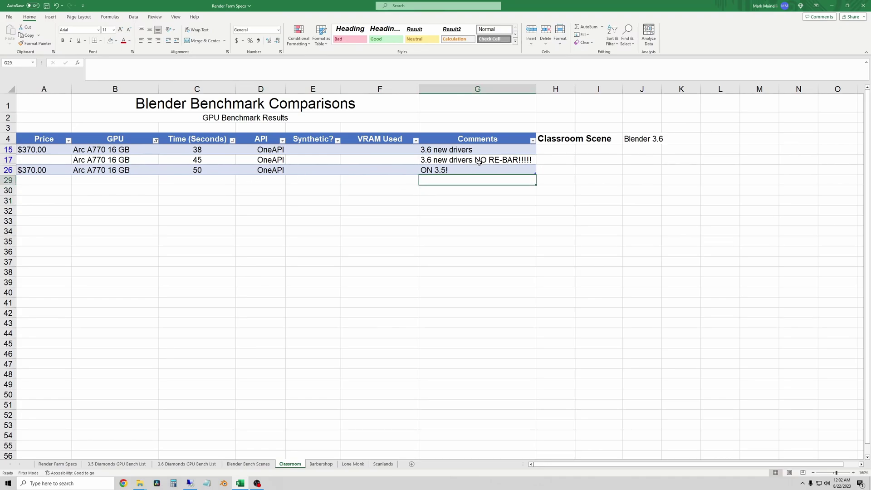
left_click(479, 162)
left_click(461, 192)
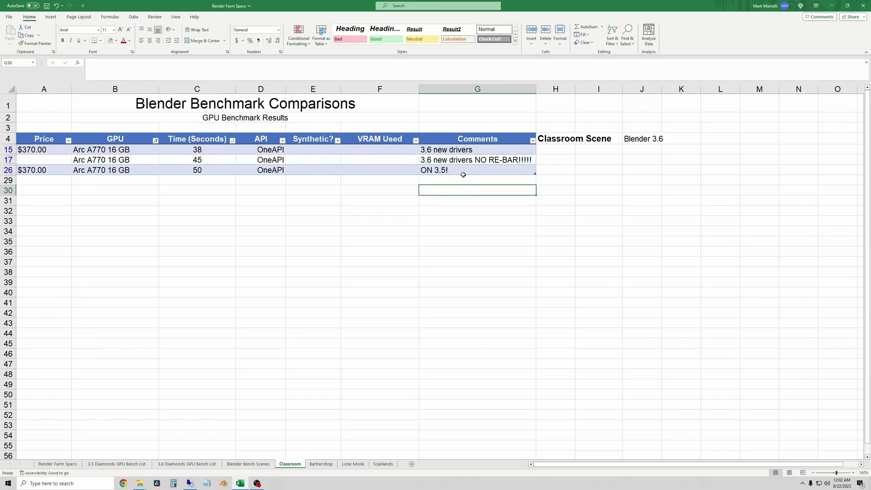
left_click(220, 182)
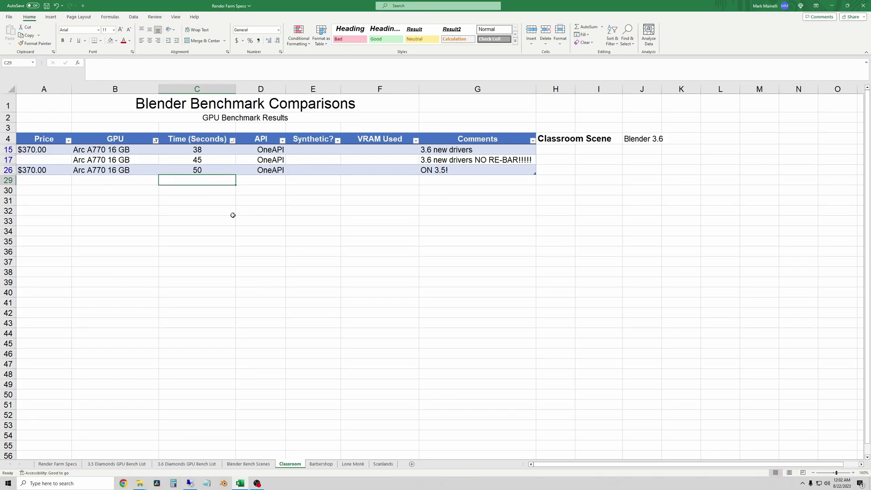
left_click(269, 209)
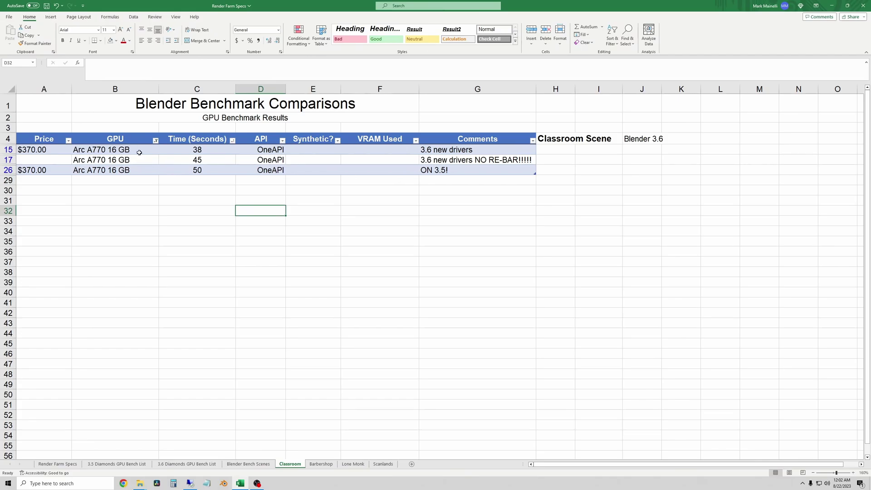
left_click(446, 151)
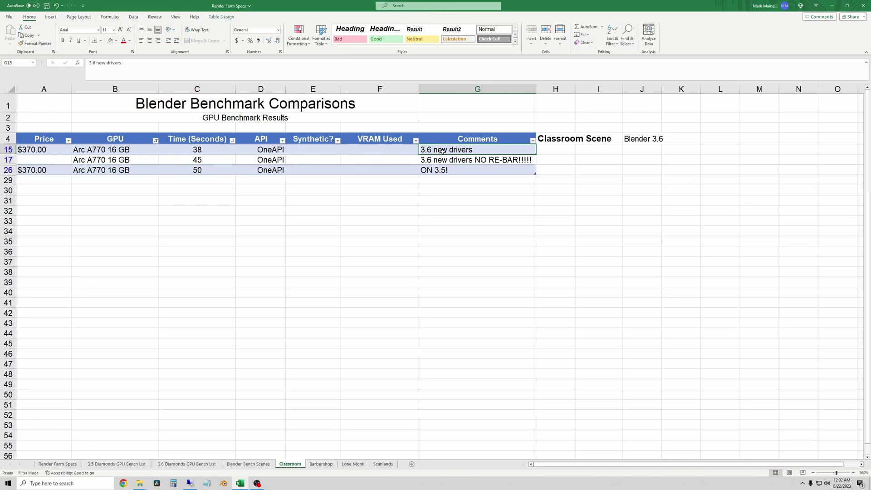
left_click(210, 151)
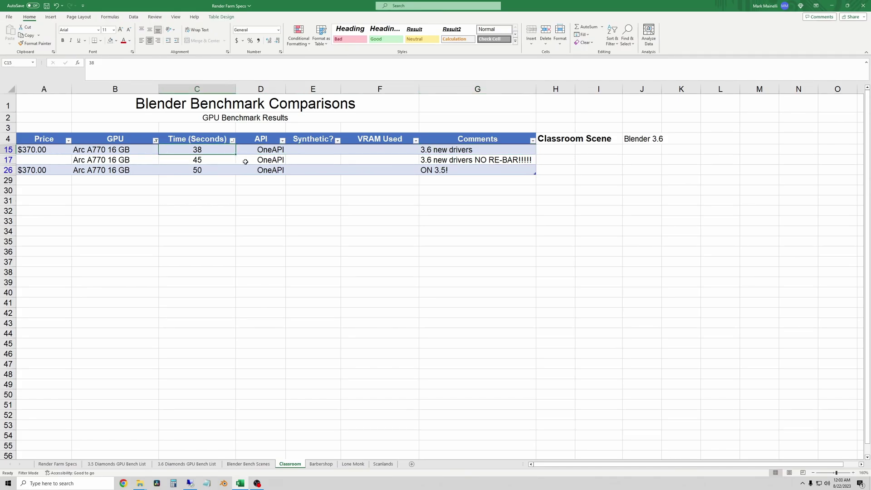
left_click(450, 160)
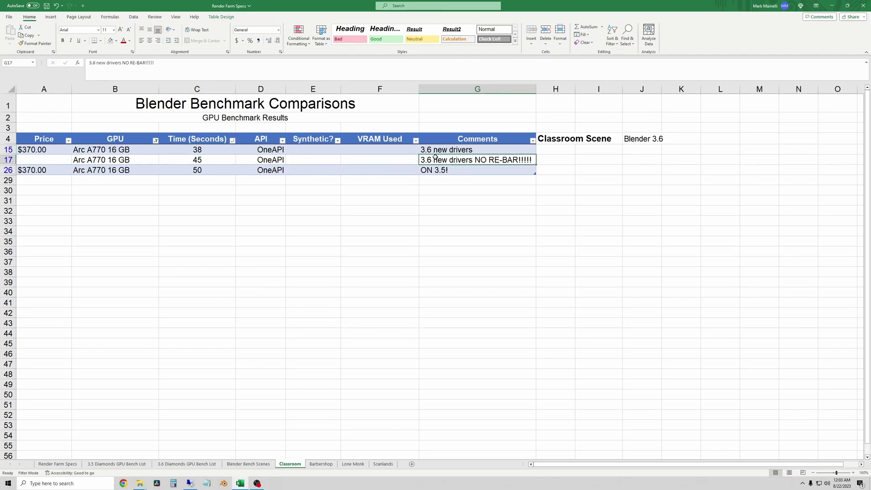
left_click(214, 159)
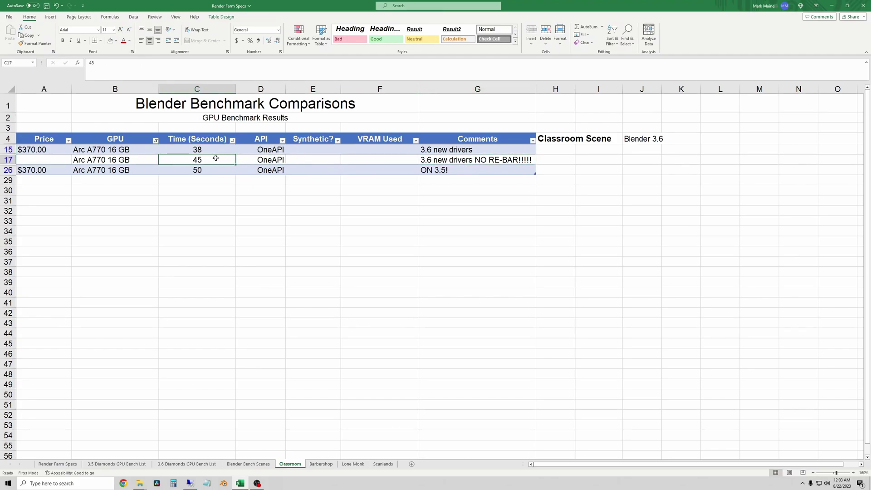
left_click(502, 163)
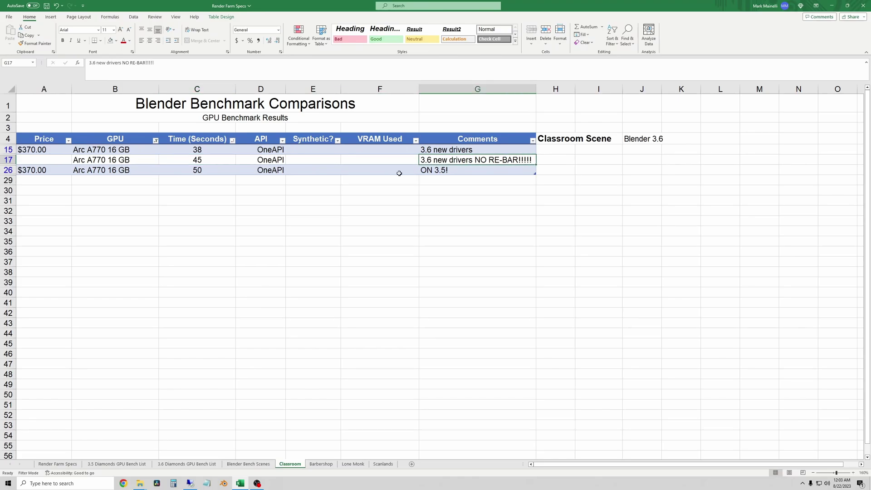
left_click_drag(82, 161, 453, 159)
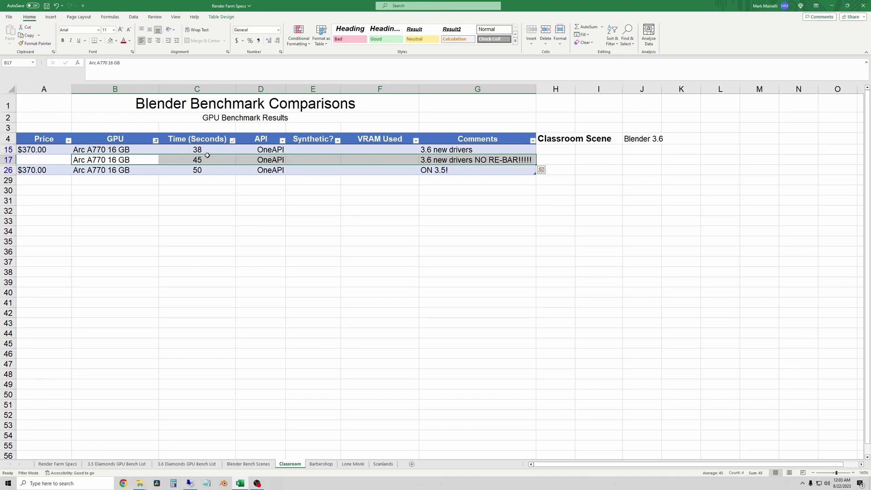
left_click(196, 190)
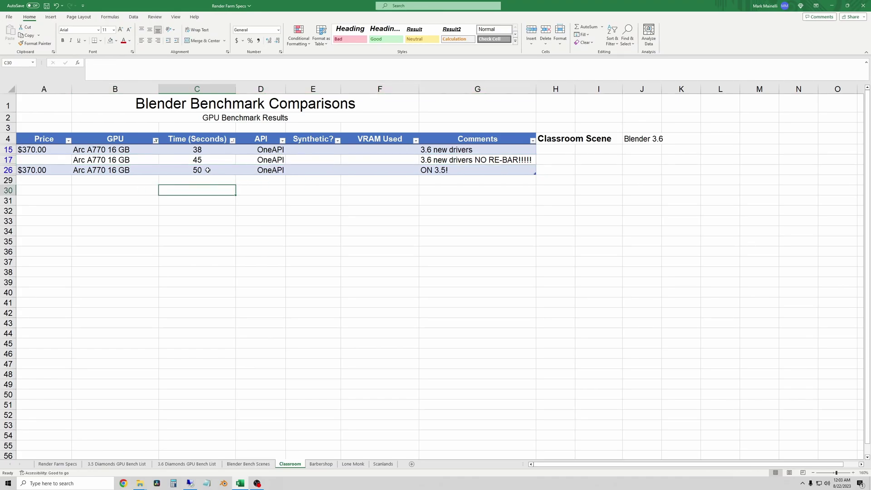
left_click(208, 170)
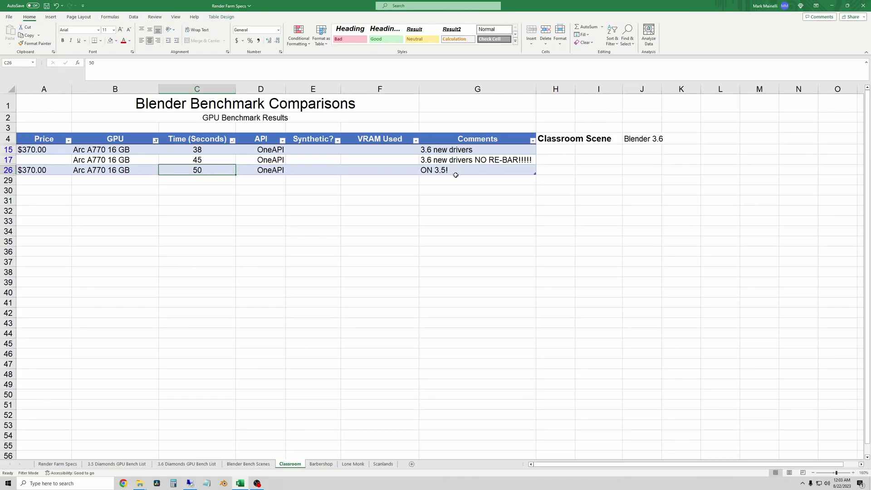
left_click(460, 190)
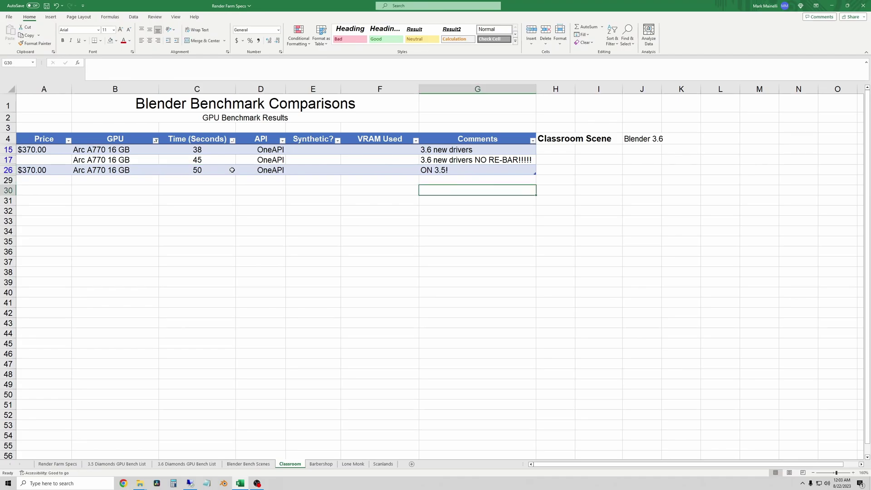
left_click(211, 170)
key("Up")
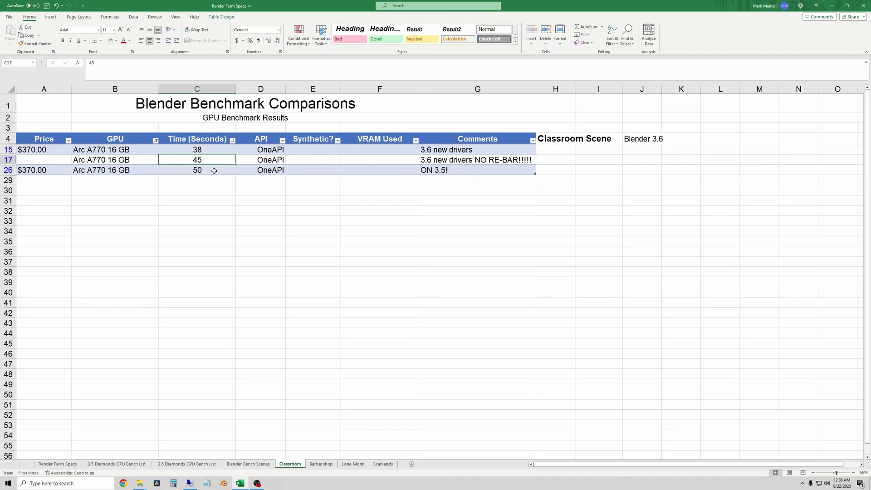
key("Down")
key("Up")
key("Down")
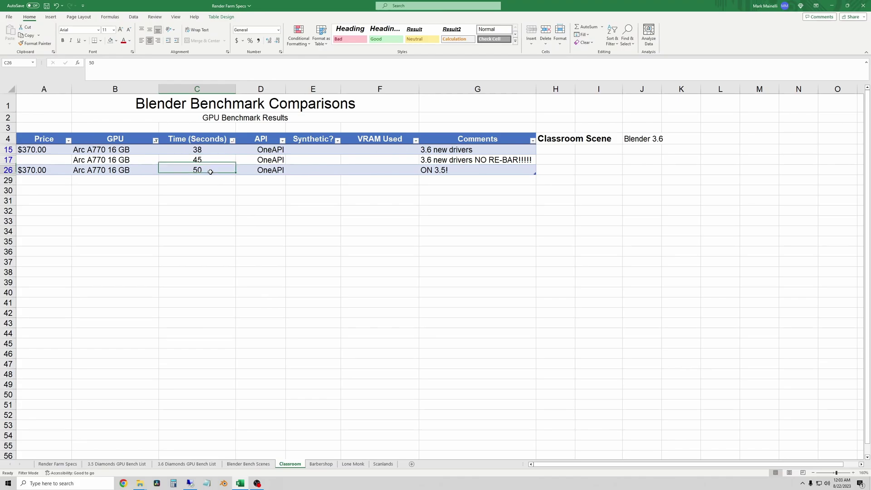
key("Up")
key("Up")
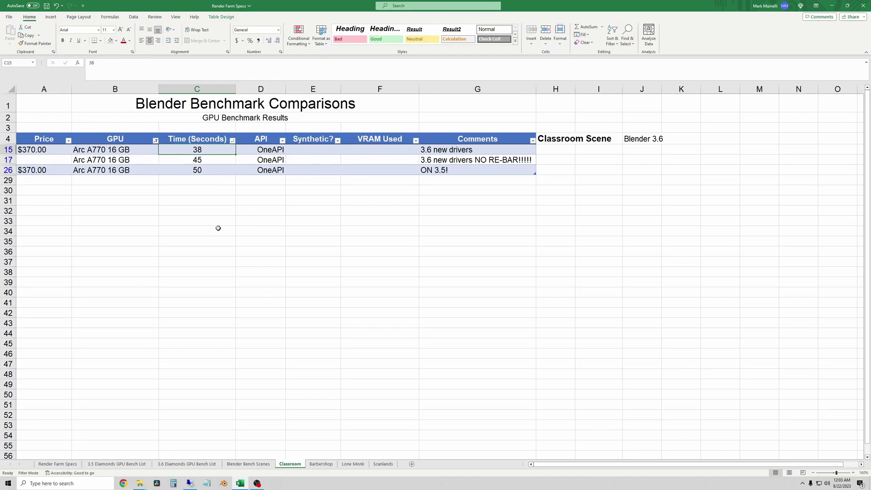
left_click(315, 345)
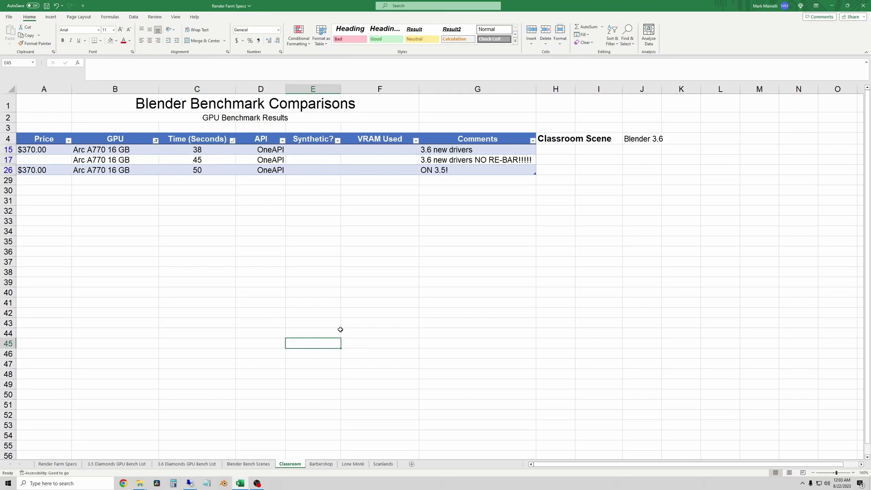
left_click(208, 159)
left_click(214, 149)
left_click(209, 159)
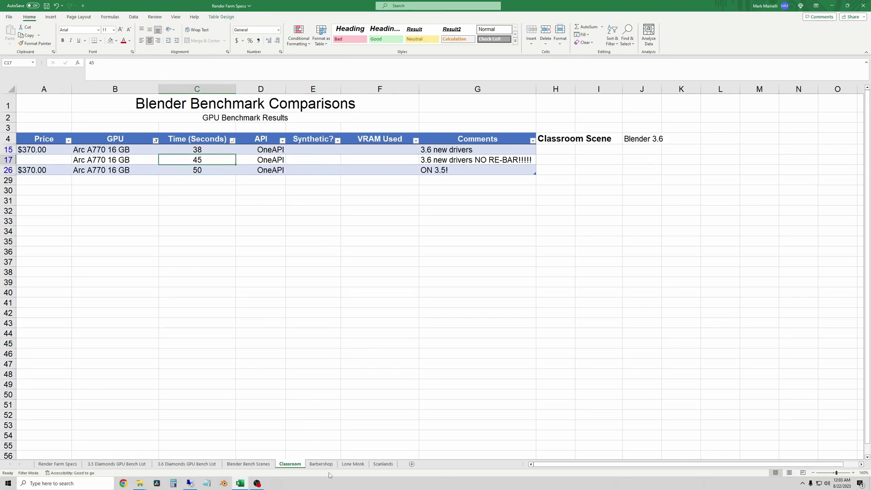
left_click(310, 361)
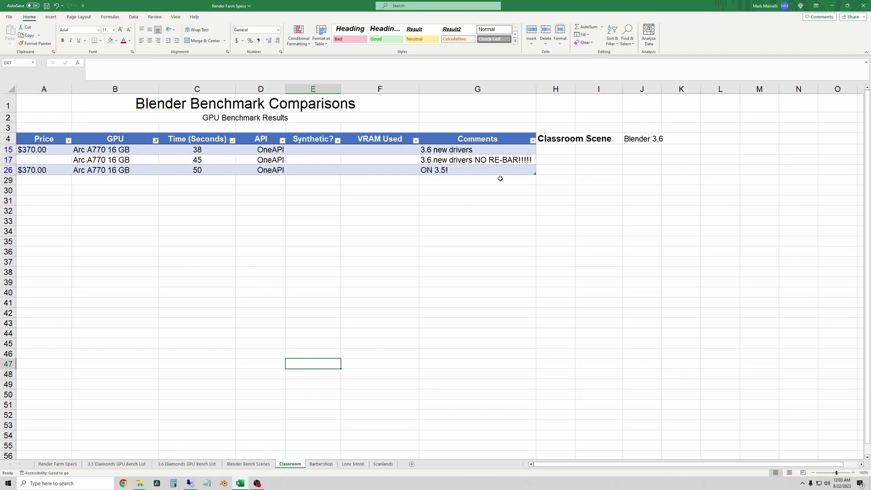
- On the Barbershop sheet, filter the GPU column to Arc A770 16 GB only
left_click(344, 416)
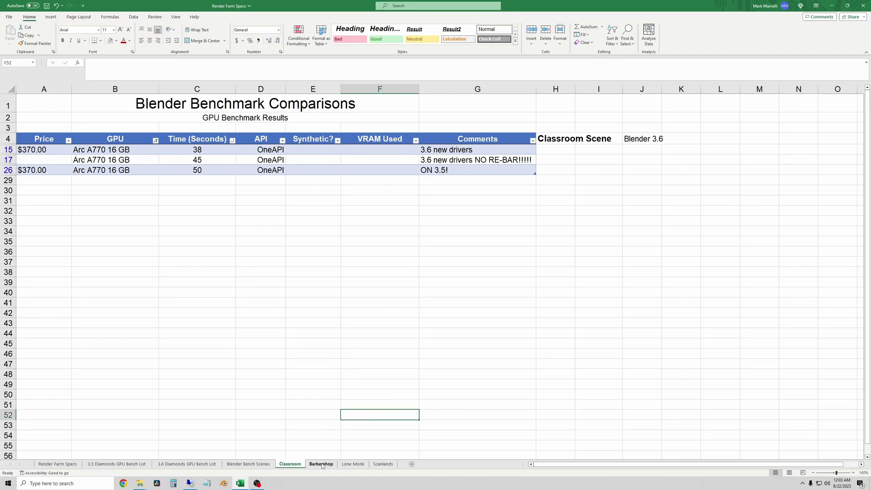
left_click(321, 464)
left_click(463, 314)
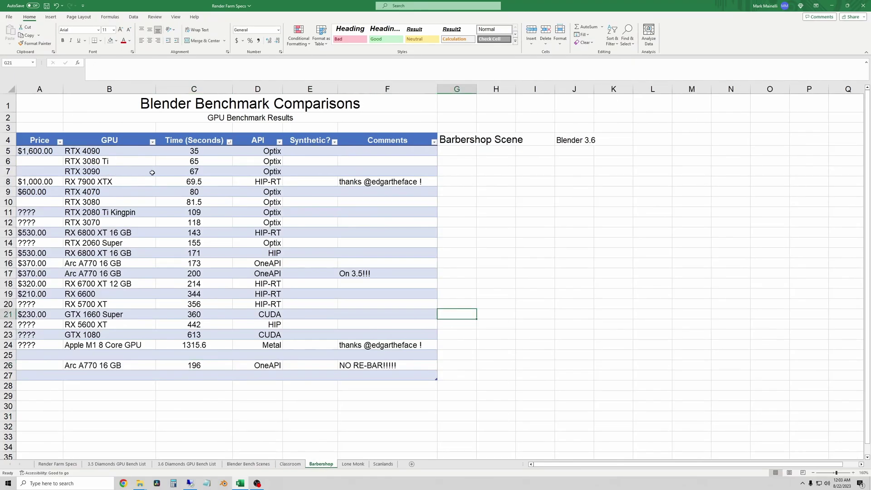
left_click(153, 142)
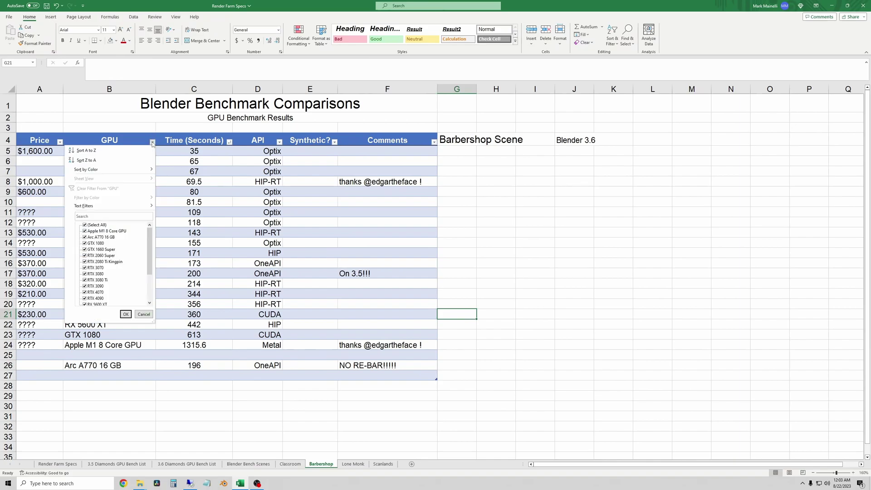
left_click(107, 238)
left_click(91, 225)
left_click(98, 226)
left_click(100, 237)
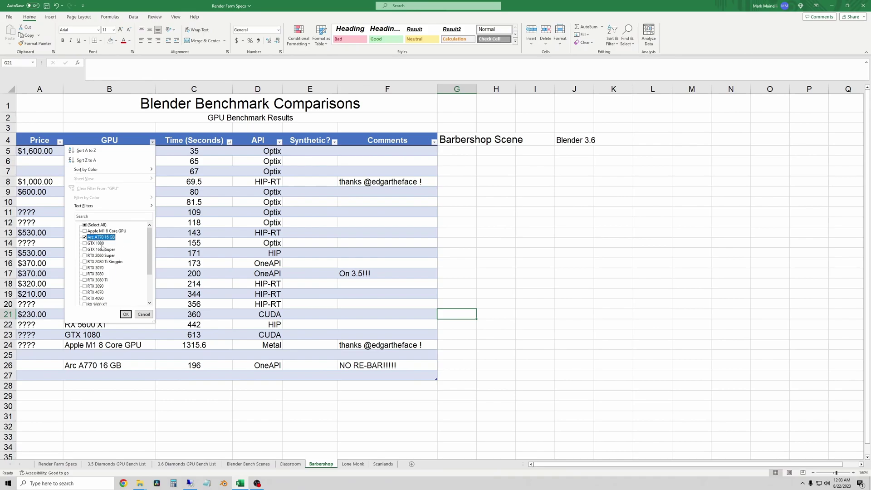
left_click(126, 314)
left_click(161, 216)
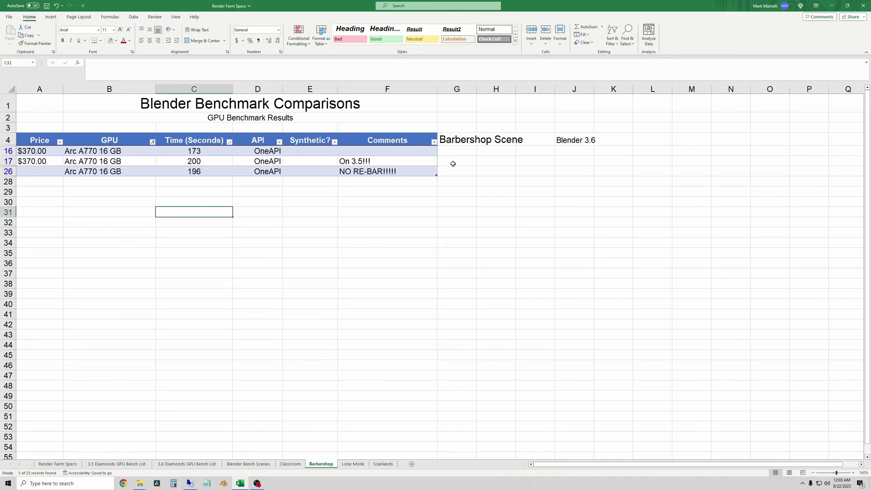
- Sort the Arc A770 rows by Time (Seconds) ascending: 173, 196, 200
left_click(449, 190)
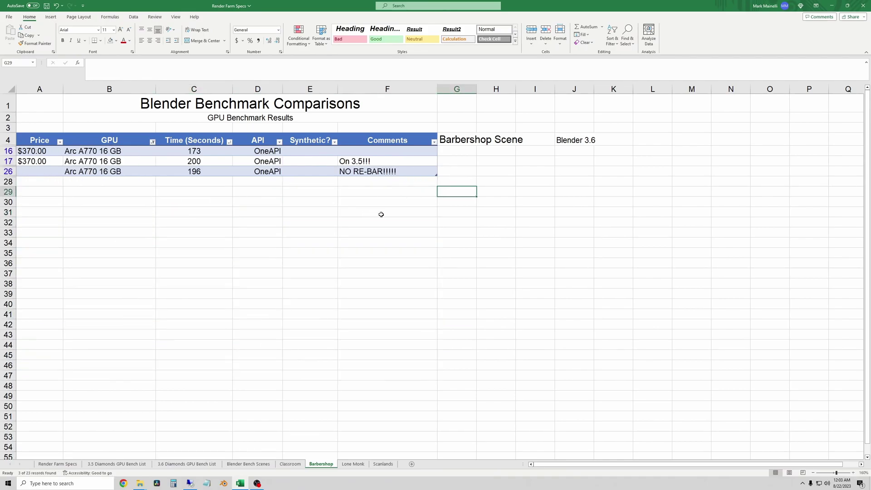
left_click(229, 141)
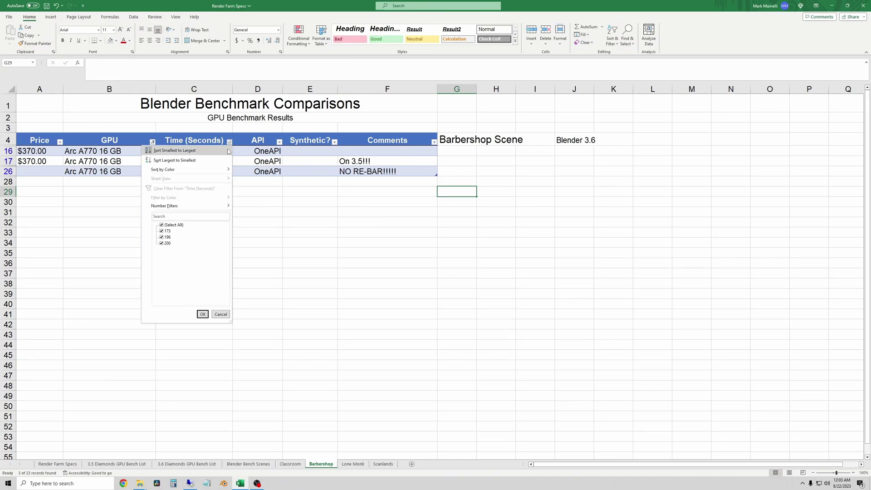
left_click(180, 152)
left_click(364, 151)
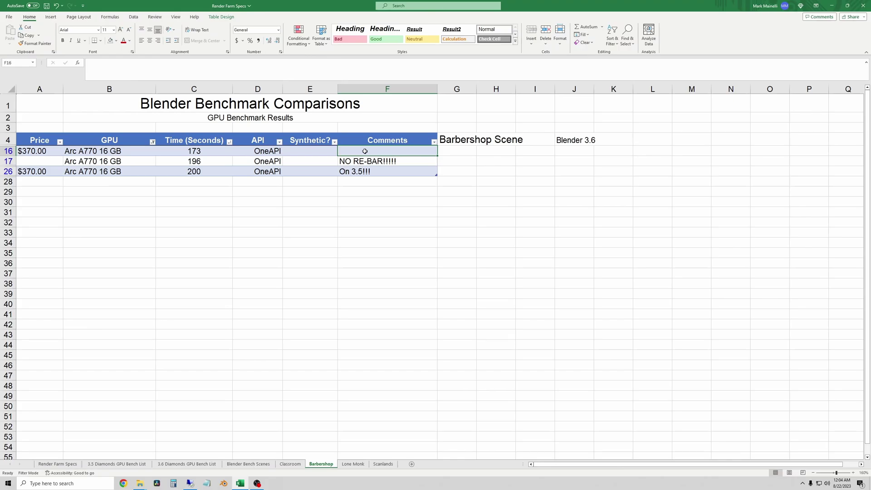
type("3.6 new d")
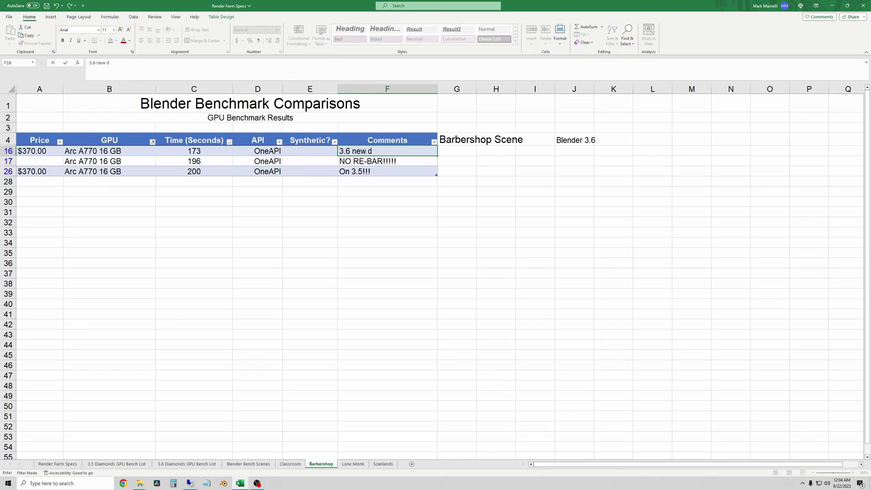
type("rivers")
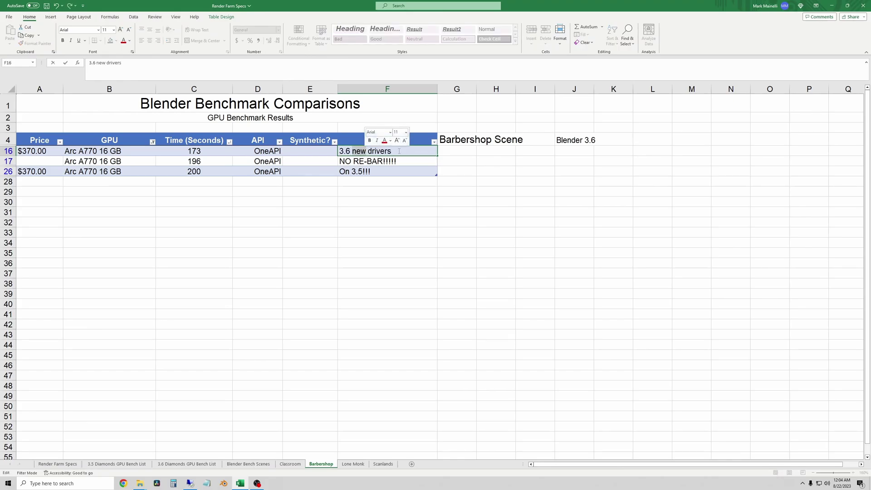
right_click(355, 154)
key("Escape")
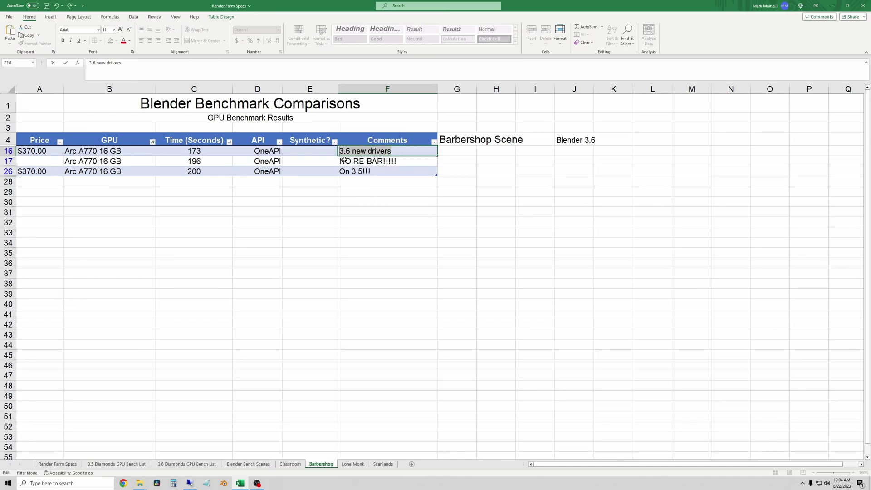
left_click(341, 161)
type("3.6 new drivers")
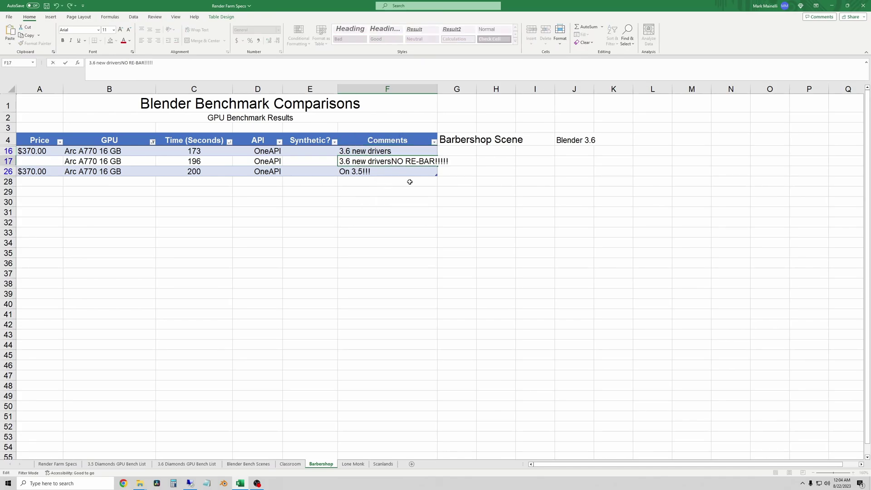
left_click(456, 192)
double_click(437, 89)
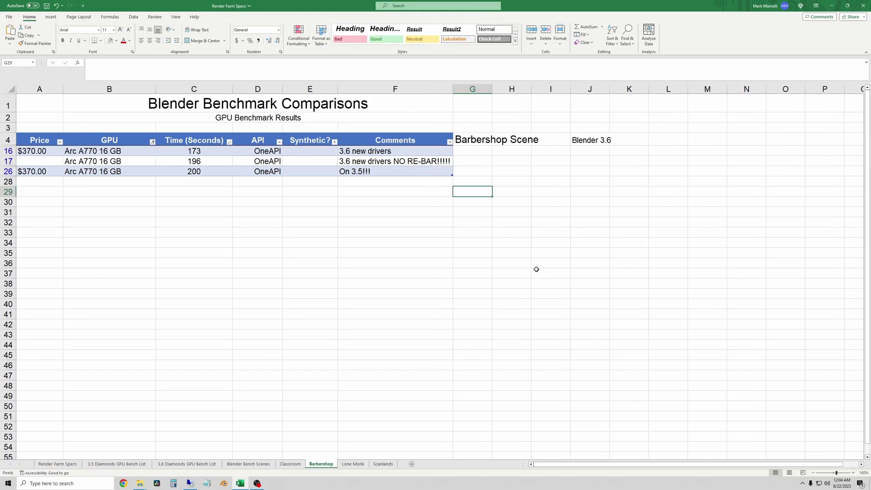
left_click(537, 269)
left_click(415, 210)
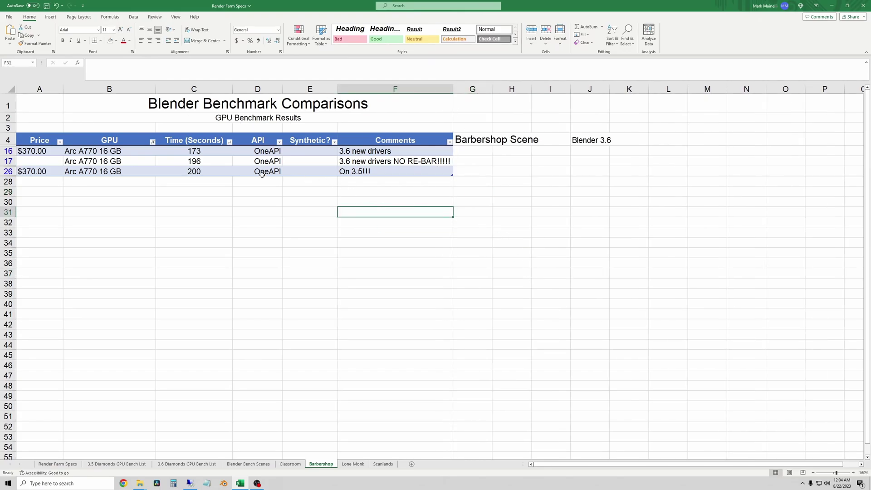
left_click(218, 214)
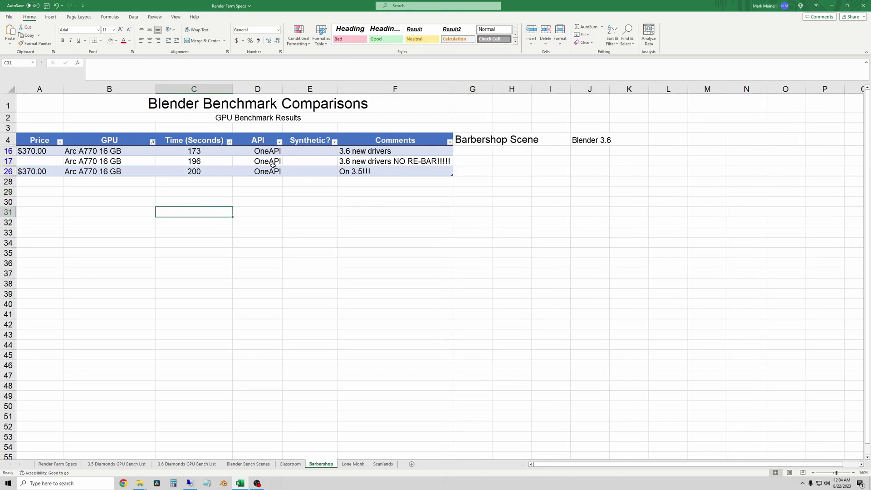
left_click_drag(378, 150, 51, 153)
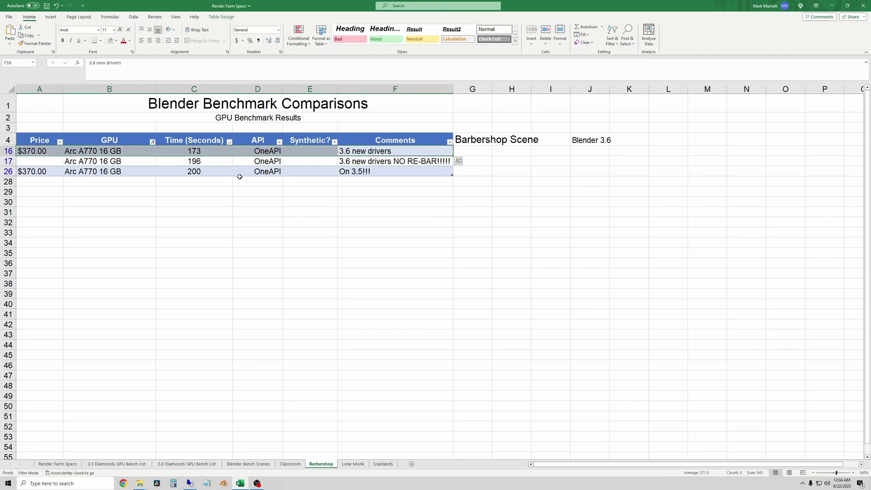
left_click(209, 154)
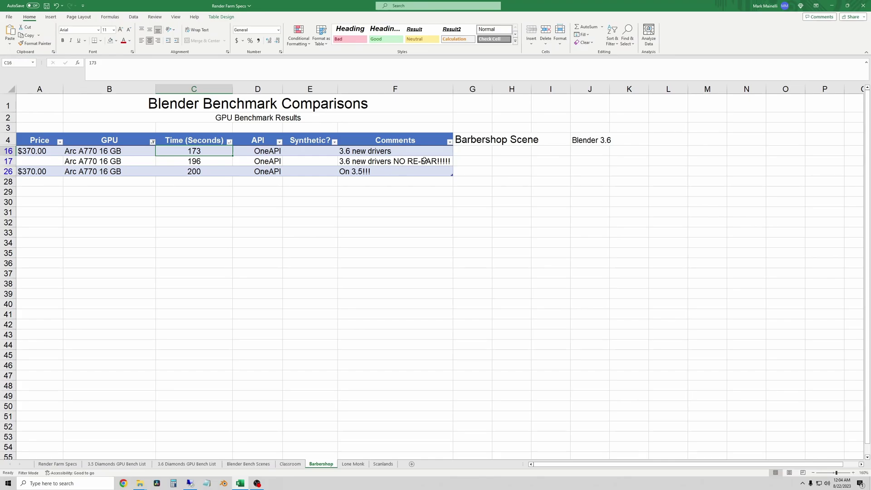
left_click(351, 161)
left_click_drag(350, 161, 214, 162)
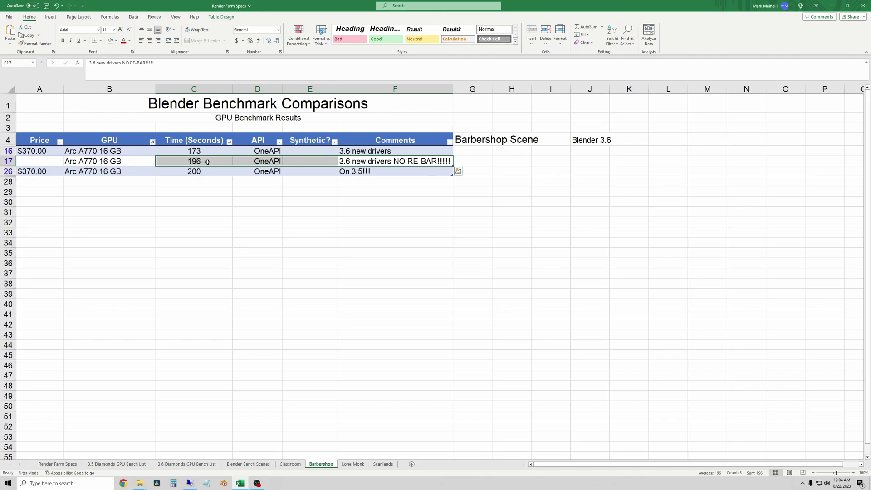
left_click(212, 162)
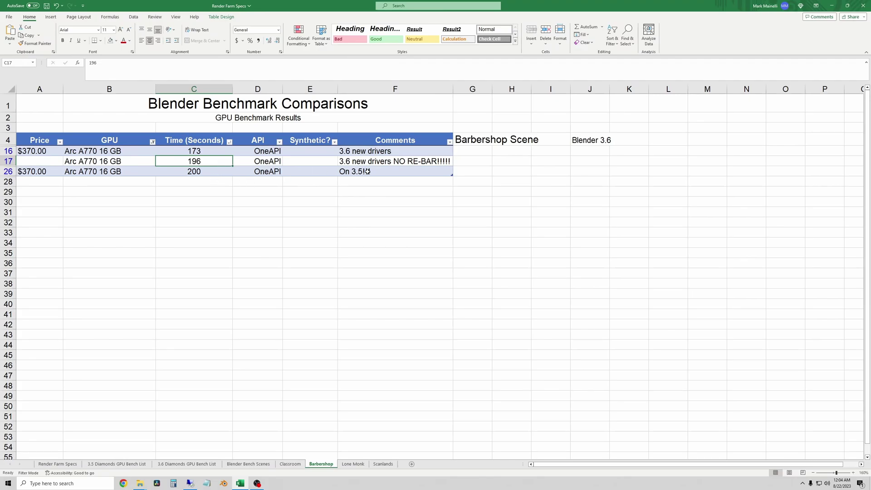
left_click(211, 171)
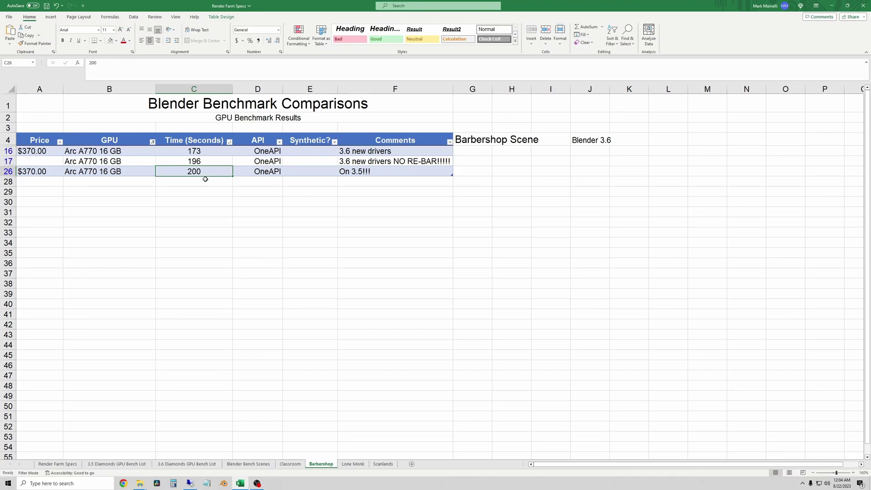
left_click(376, 175)
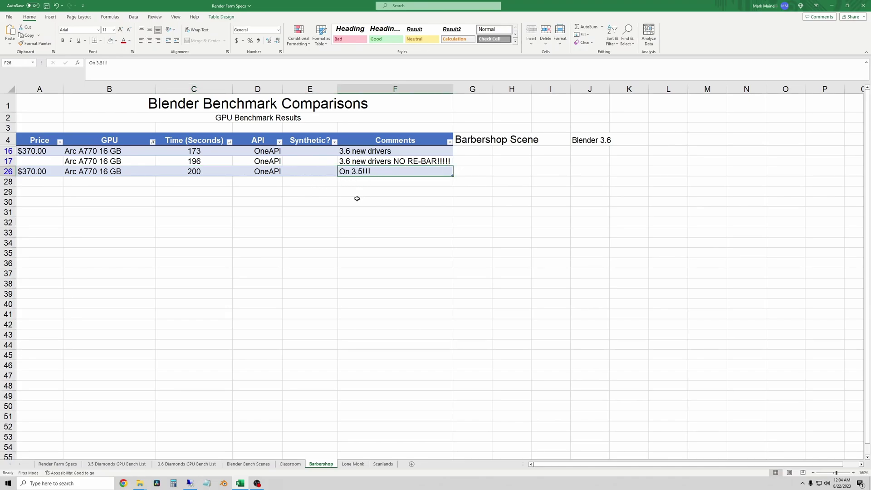
left_click(227, 202)
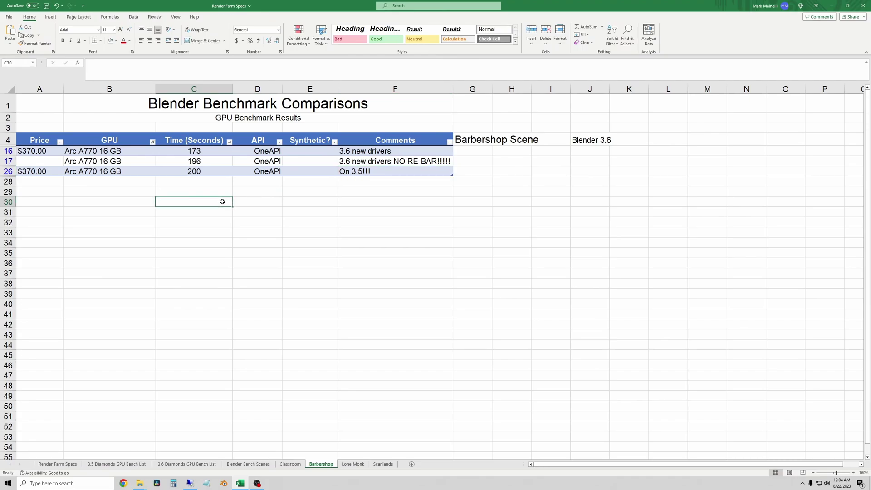
left_click(209, 173)
left_click(209, 153)
left_click(211, 169)
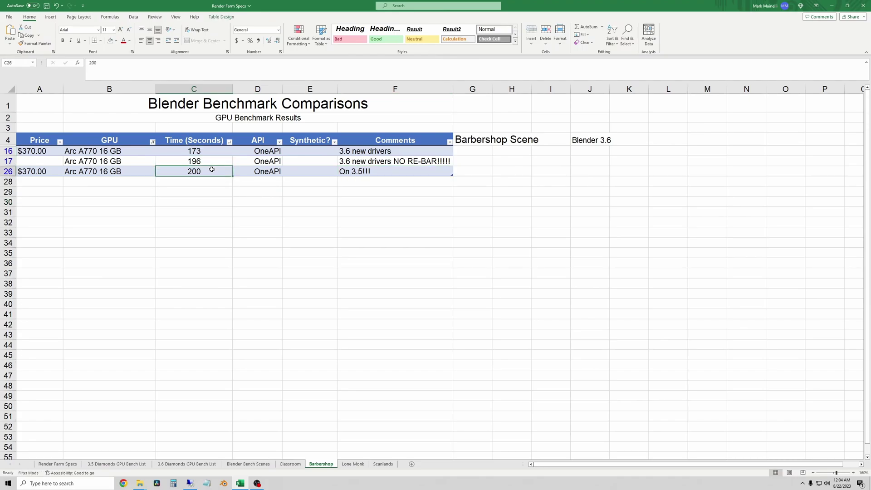
- Check the C33 loss formula =(1-(C16/C17))*100 against the 173 and 196 second times
left_click(196, 244)
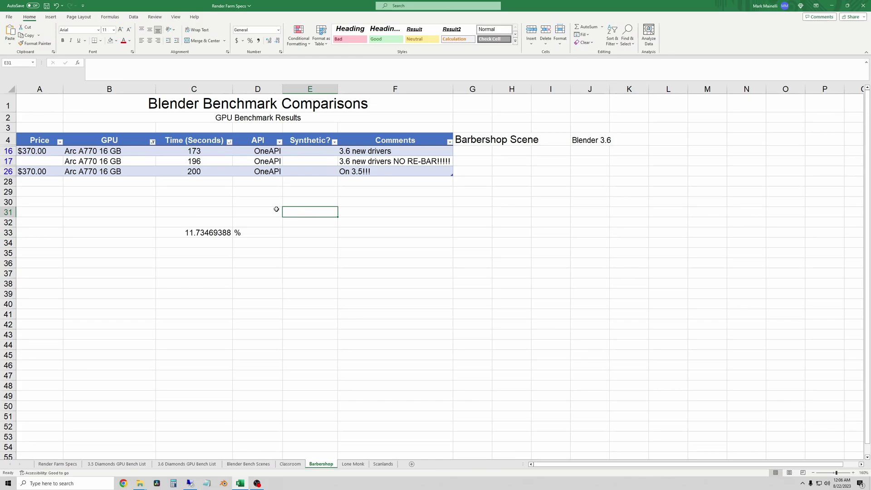
left_click(195, 234)
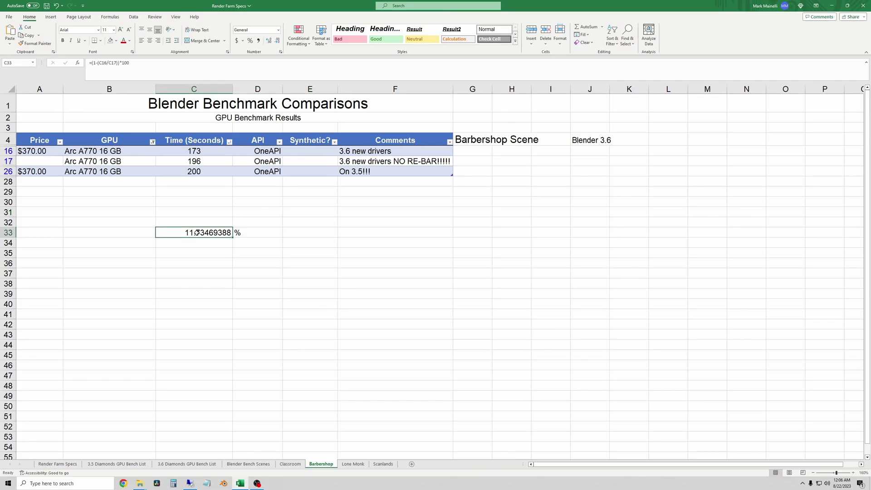
left_click(422, 159)
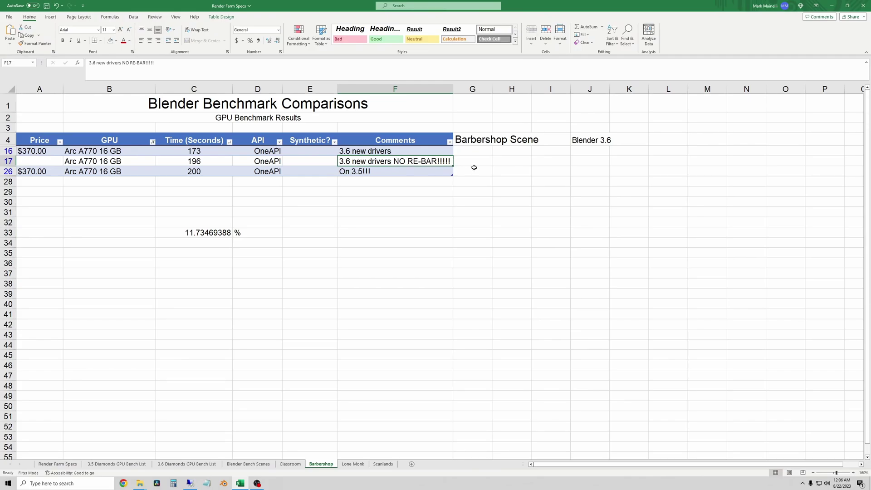
left_click(216, 278)
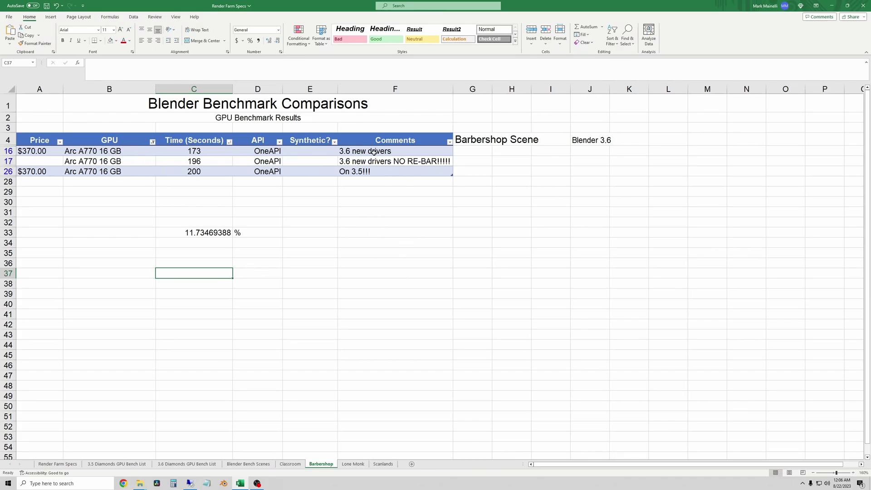
left_click(208, 150)
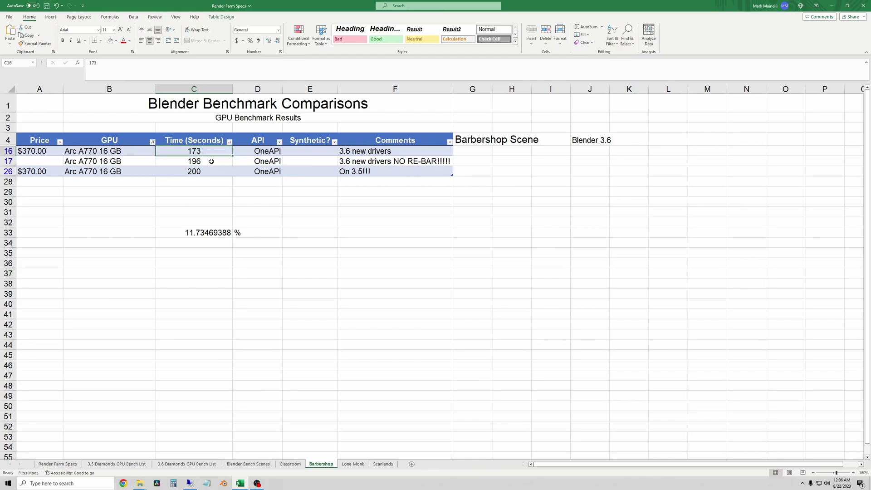
left_click(208, 162)
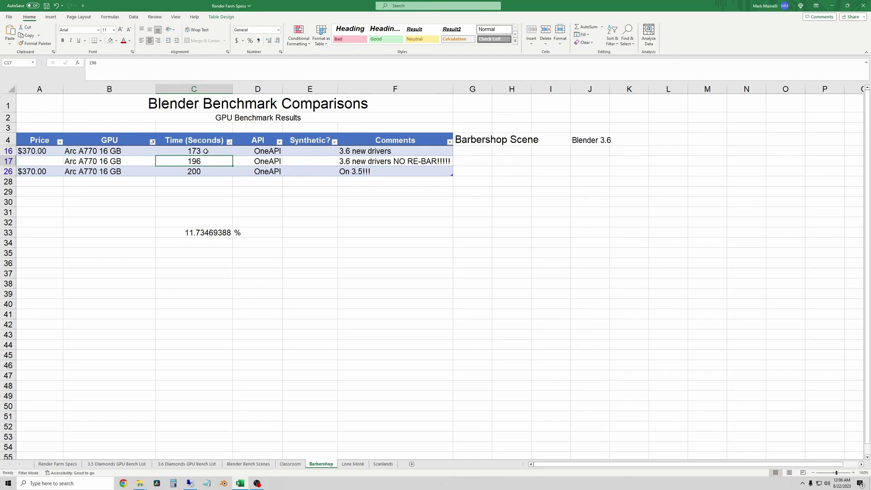
left_click(205, 152)
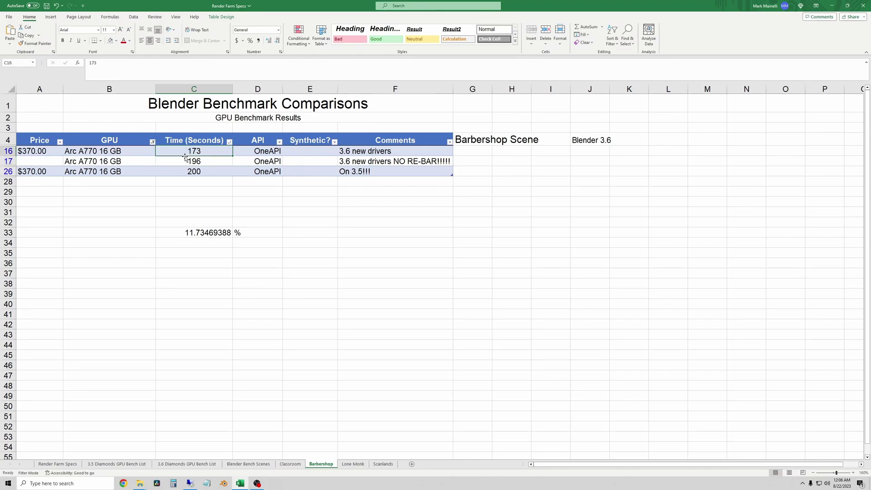
left_click(260, 202)
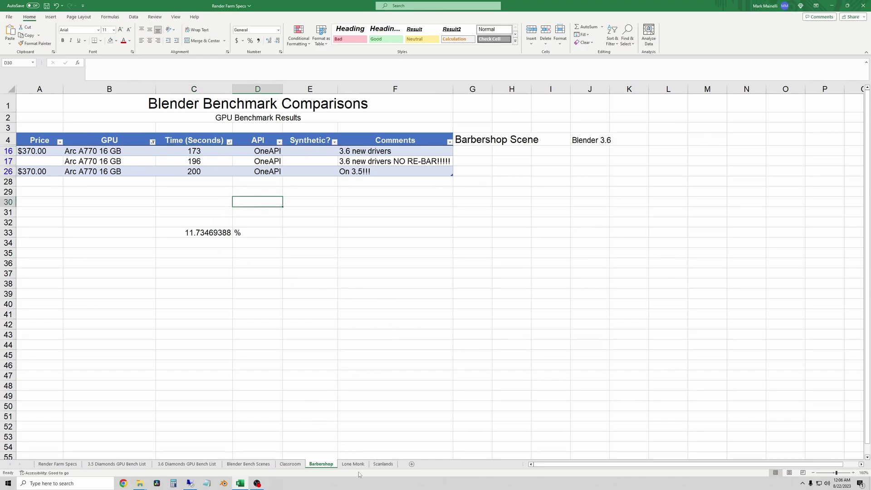
- On Scanlands, filter GPU to Arc A770 16 GB and sort times ascending: 109, 128, 175
double_click(198, 233)
left_click(383, 463)
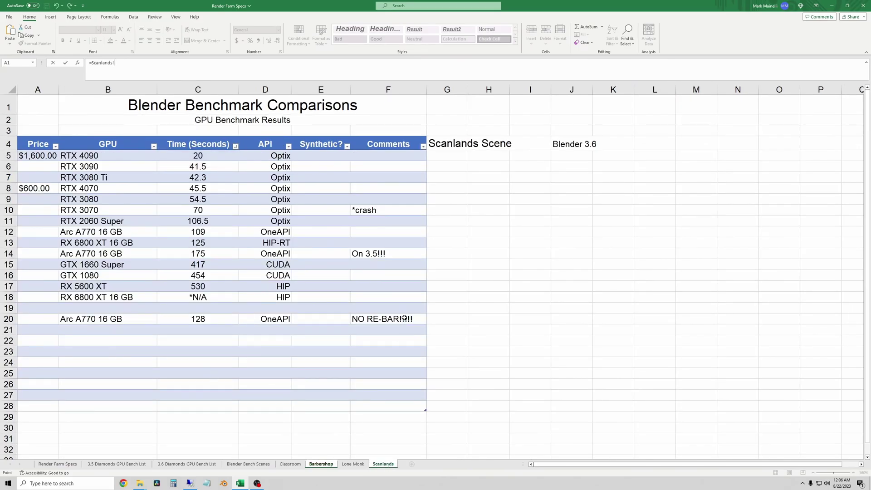
left_click(152, 149)
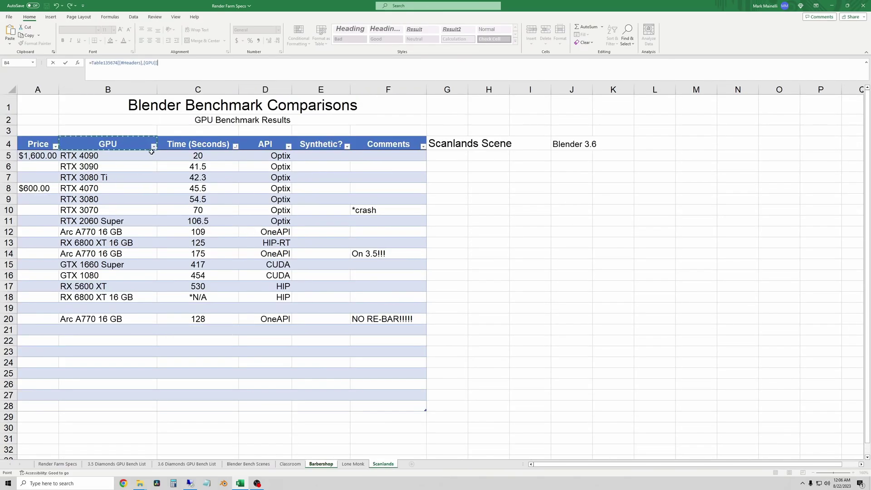
key("Return")
left_click(154, 146)
left_click(87, 229)
left_click(97, 235)
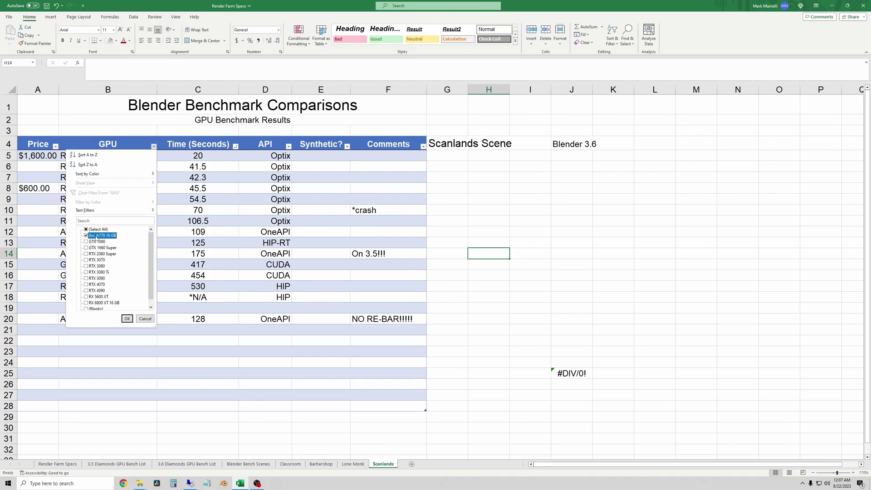
left_click(127, 318)
left_click(236, 146)
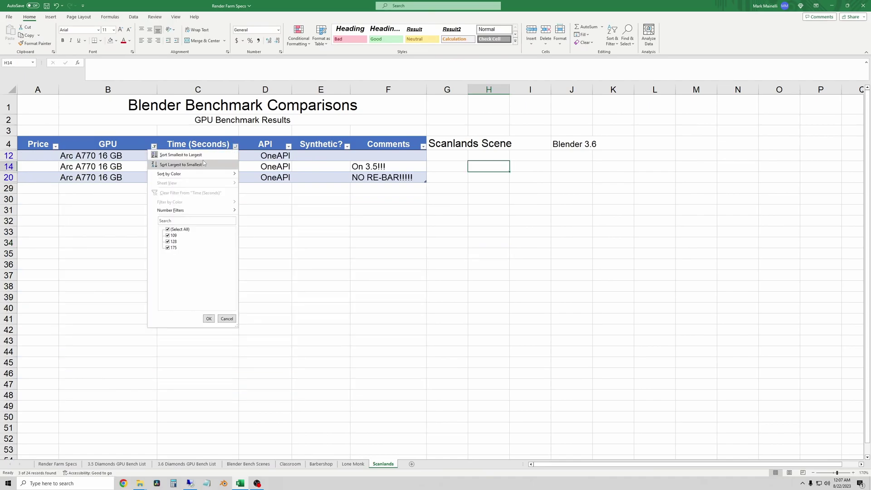
left_click(188, 155)
left_click(301, 266)
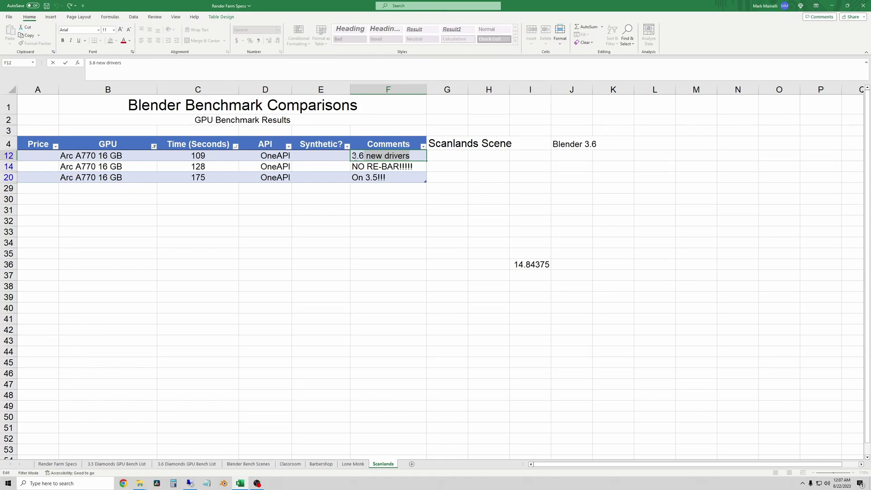
- Copy '3.6 new drivers' from F12 and paste it into the F14 NO RE-BAR comment
left_click_drag(344, 156, 409, 155)
right_click(368, 158)
left_click(386, 170)
left_click(386, 170)
double_click(353, 166)
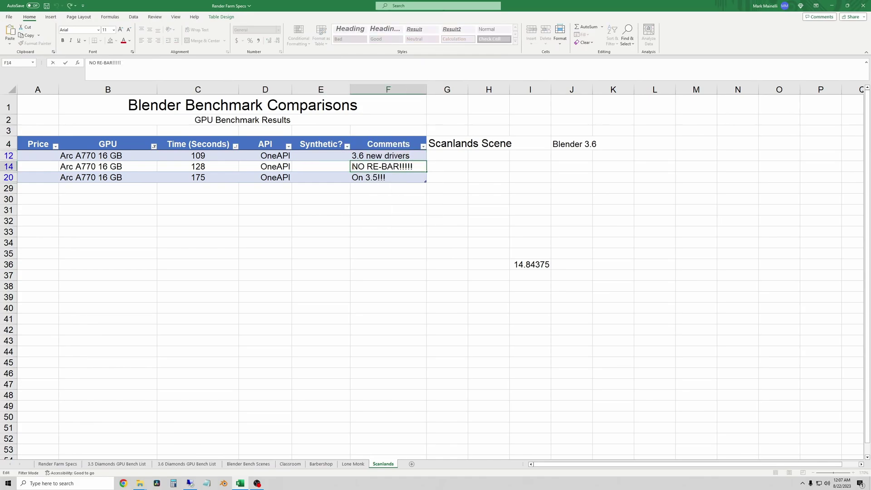
key("ctrl+v")
left_click(442, 209)
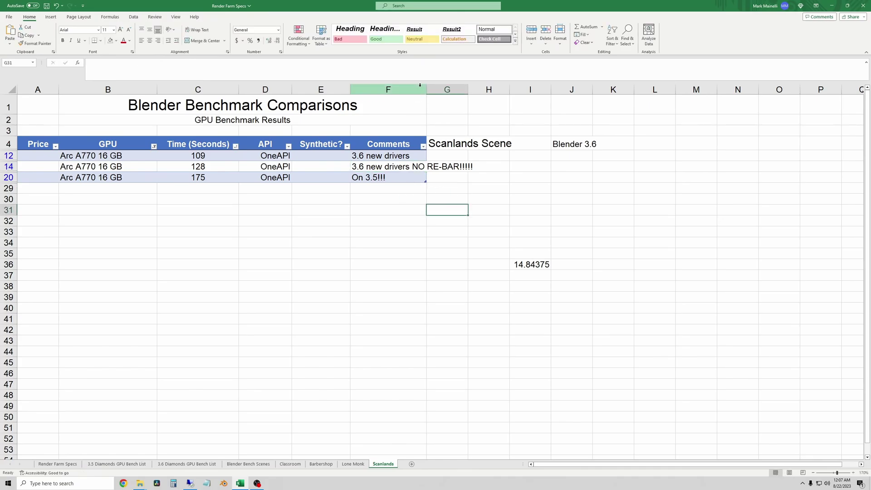
- Widen column F to fit the longer comment and save the workbook
left_click_drag(427, 89, 477, 90)
left_click(449, 250)
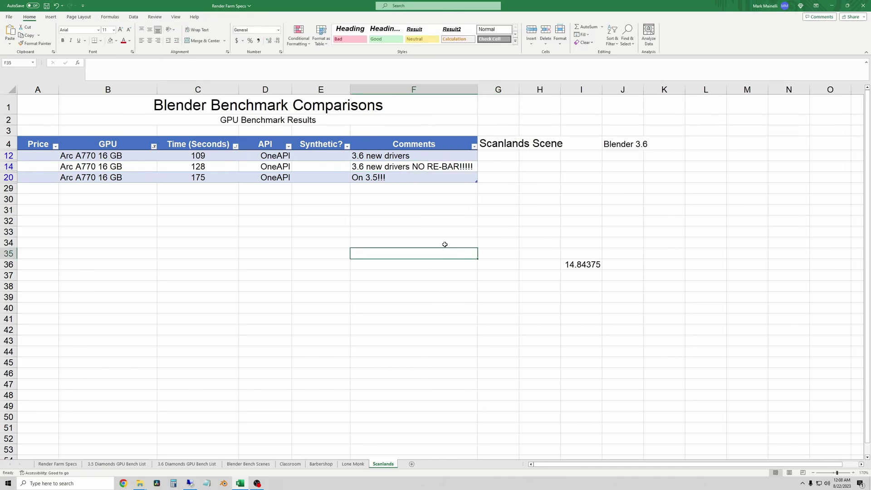
key("ctrl+s")
left_click(398, 239)
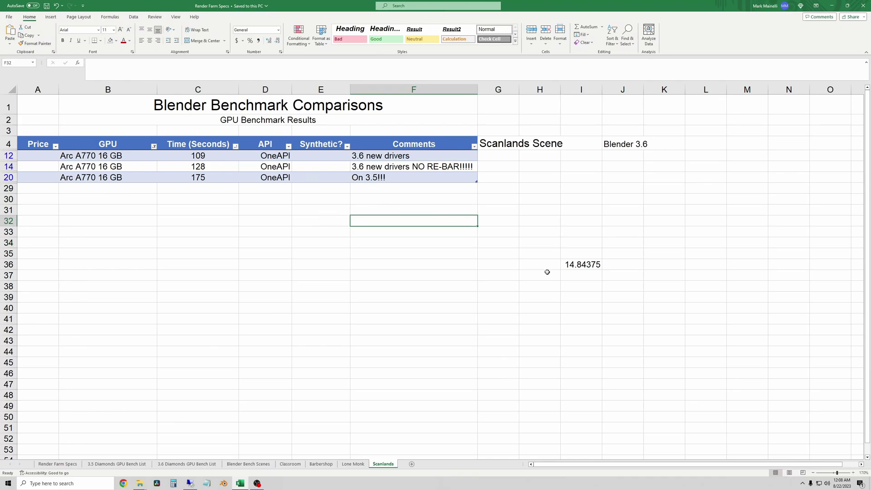
left_click(607, 267)
type("%")
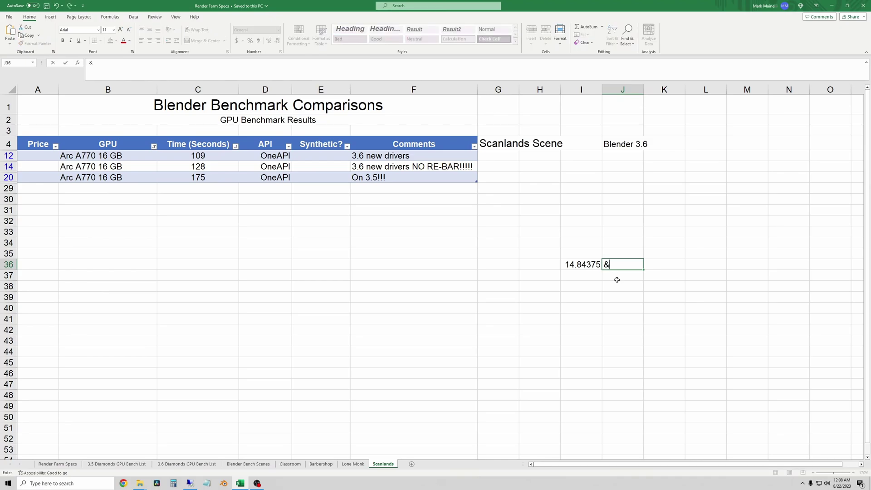
left_click(265, 198)
left_click_drag(363, 155, 208, 155)
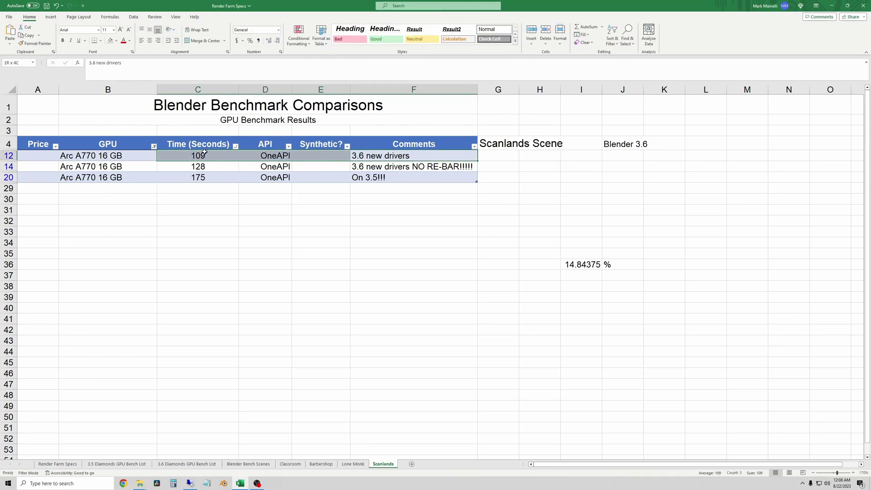
left_click(213, 154)
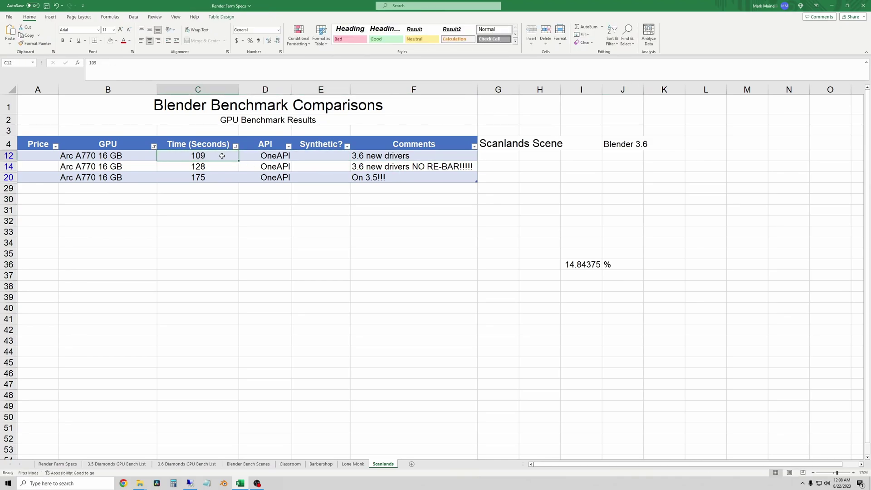
left_click(392, 168)
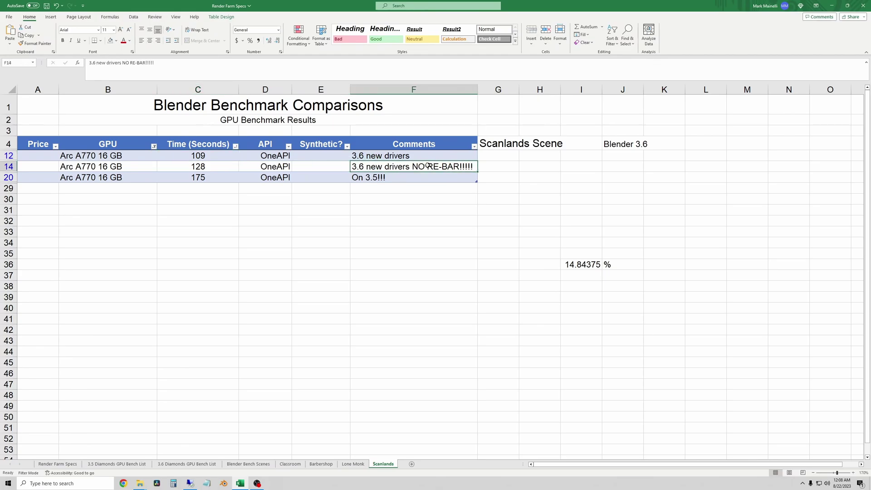
left_click(219, 166)
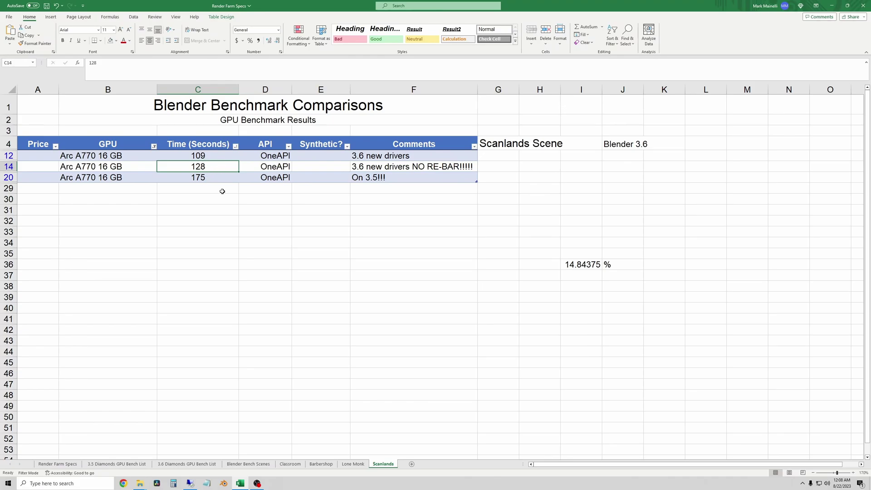
left_click(219, 179)
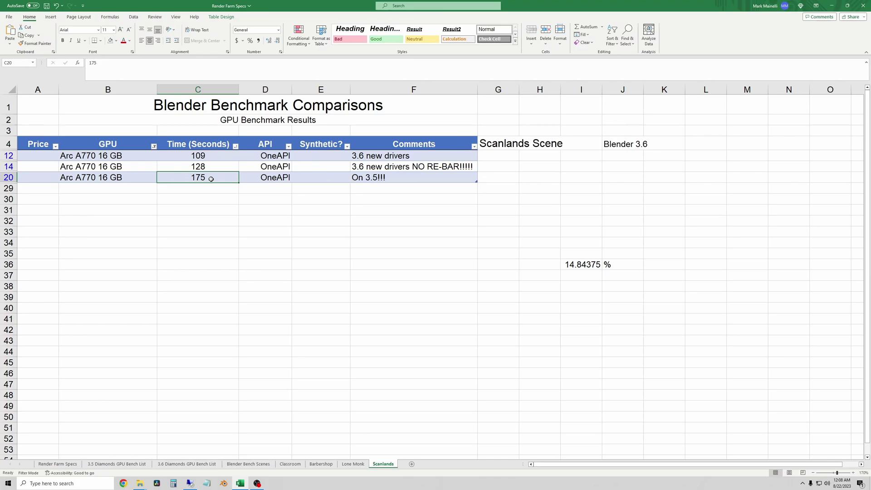
left_click(219, 165)
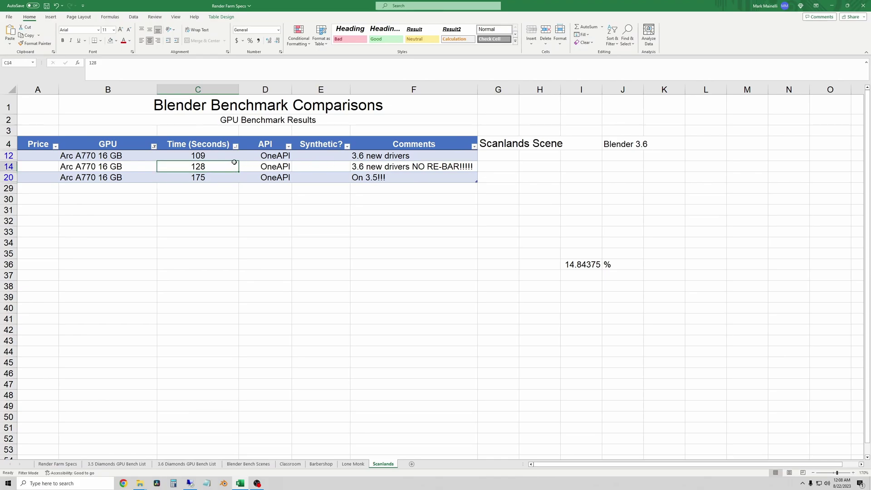
left_click(217, 179)
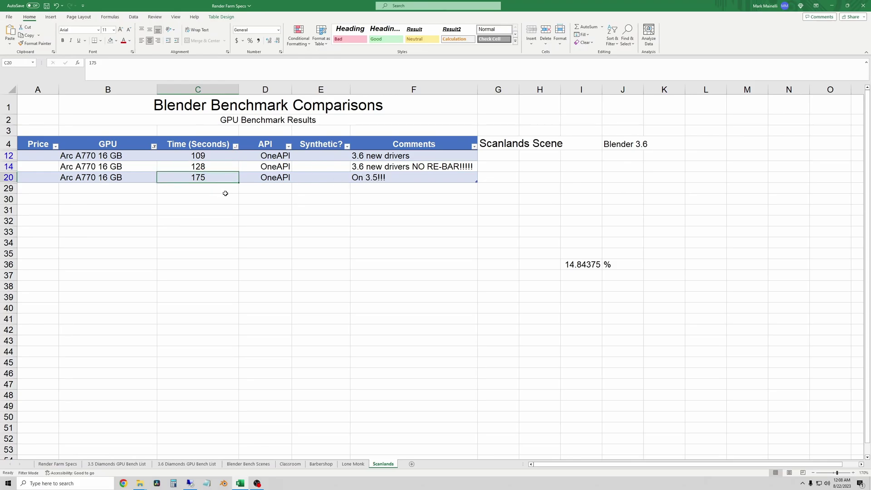
left_click(213, 210)
left_click_drag(498, 232, 635, 297)
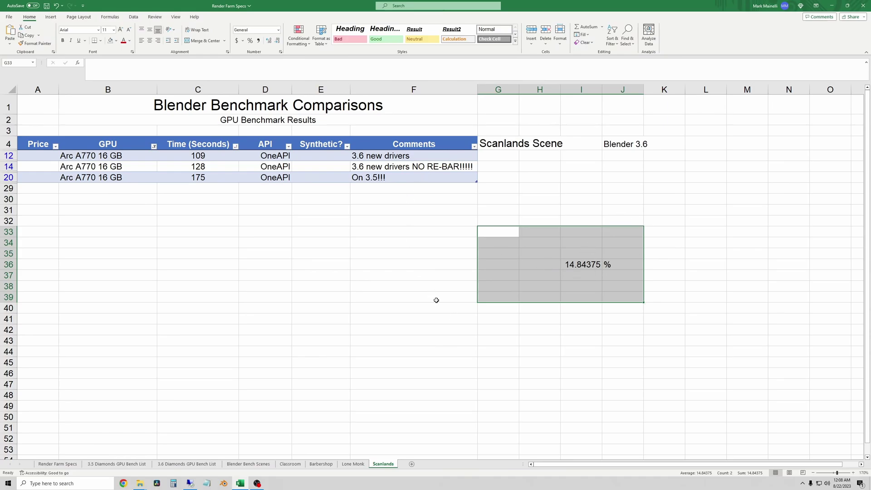
left_click(415, 268)
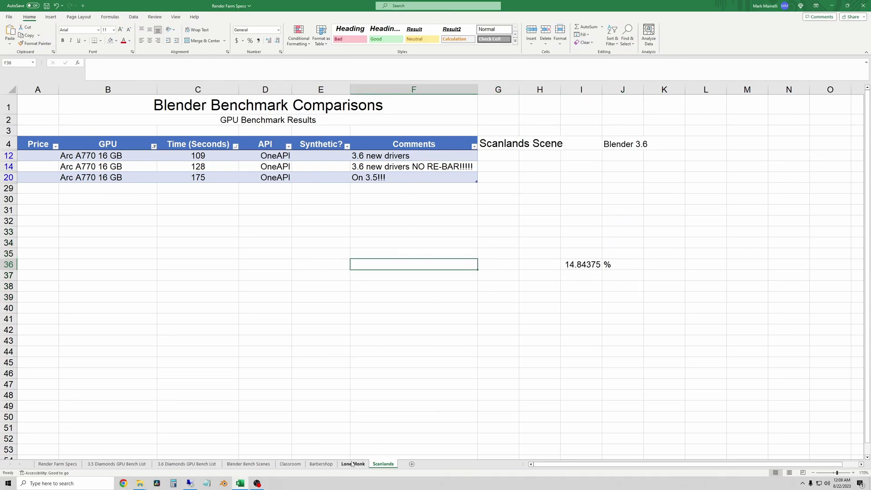
- Copy the Barbershop C33 loss formula into Classroom cell E34, giving 15.55555556 %
left_click(321, 463)
right_click(202, 233)
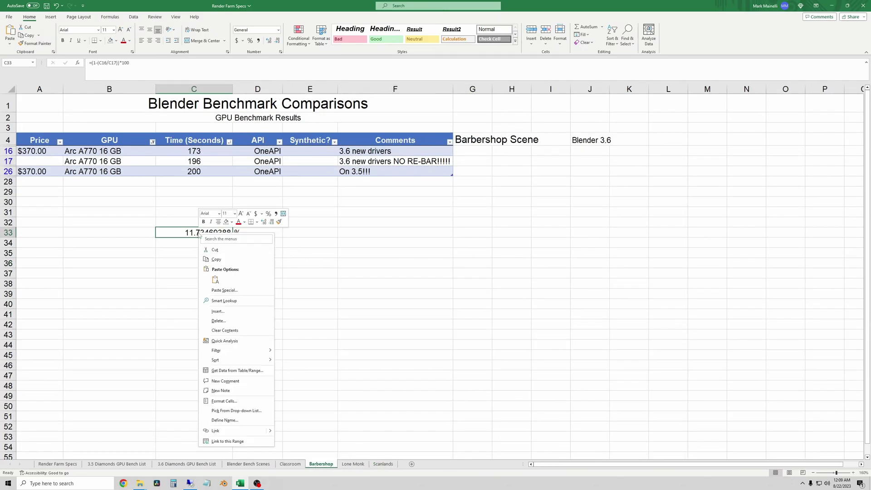
left_click(217, 260)
left_click(288, 465)
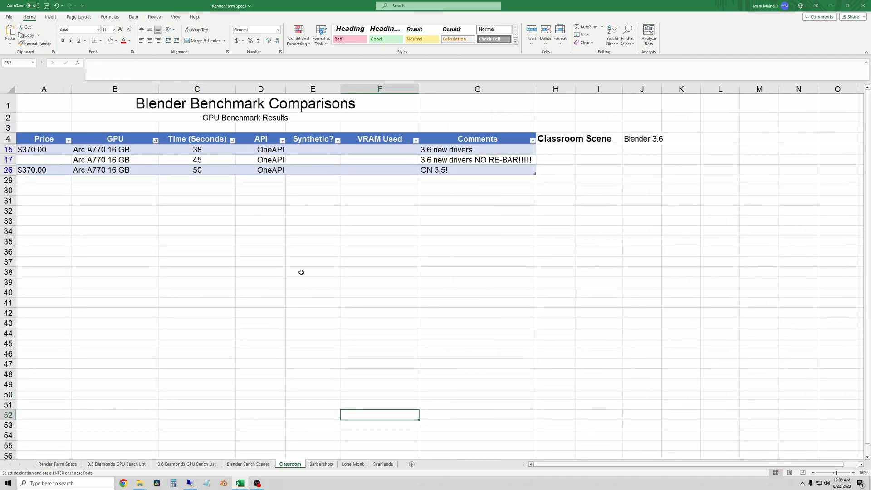
left_click(306, 232)
right_click(307, 232)
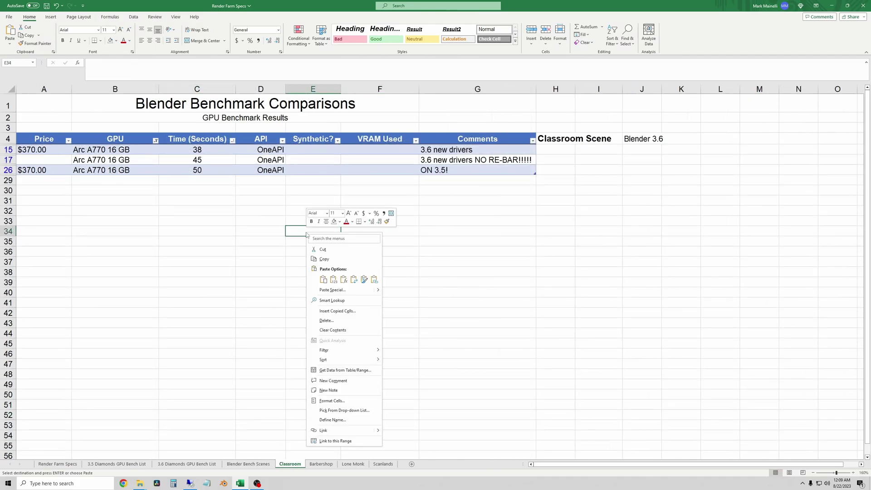
left_click(333, 280)
left_click(508, 160)
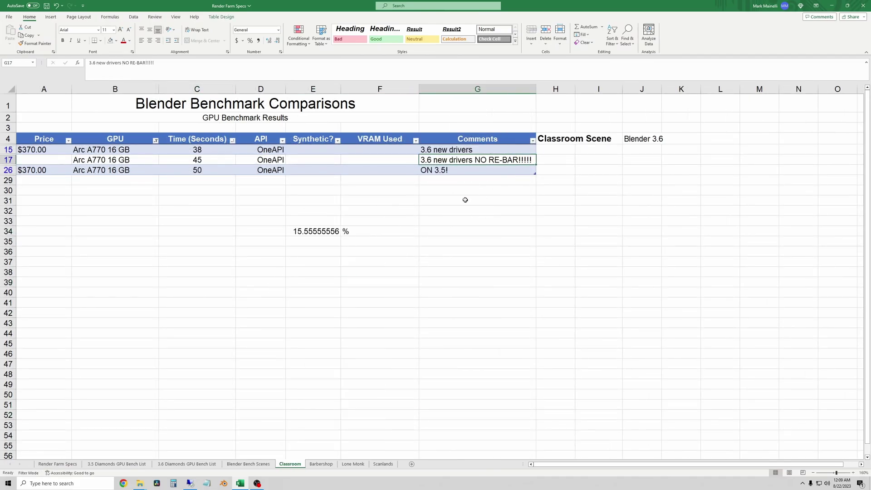
left_click(322, 245)
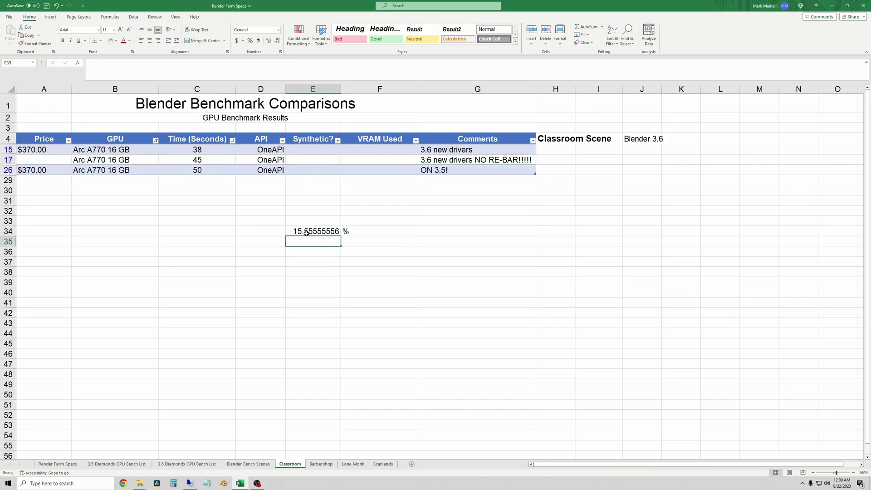
left_click(324, 232)
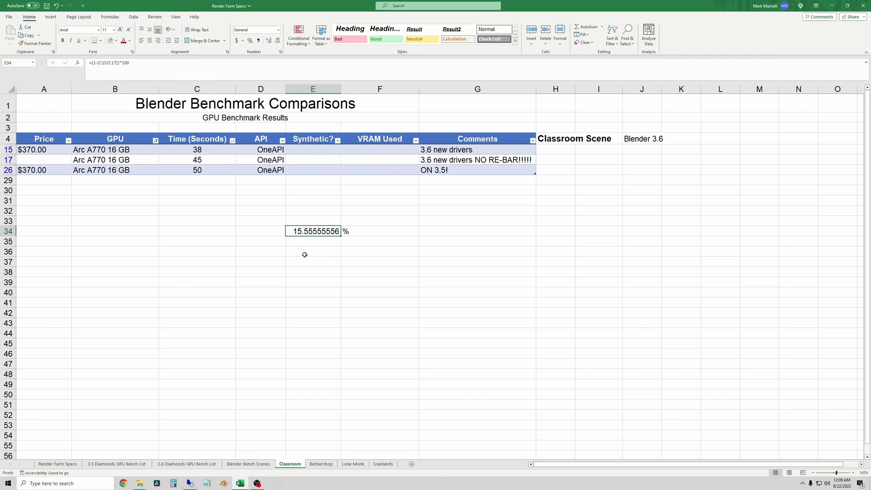
left_click(317, 261)
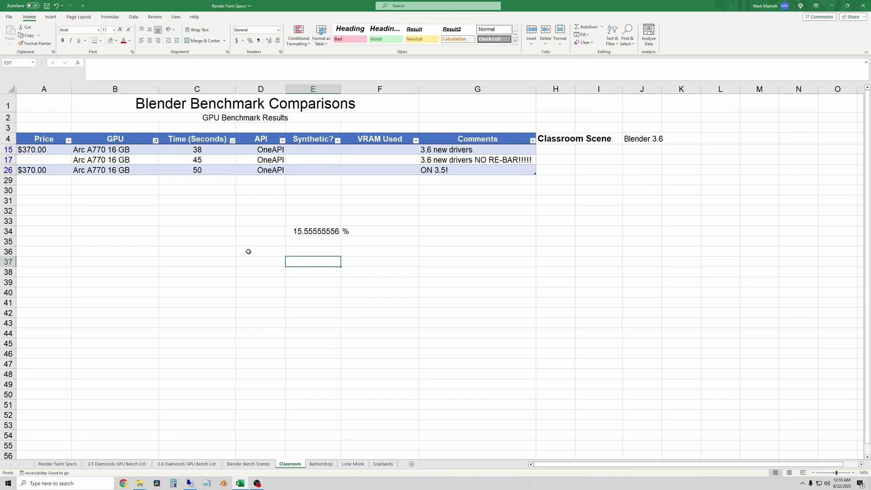
left_click(198, 211)
left_click(508, 240)
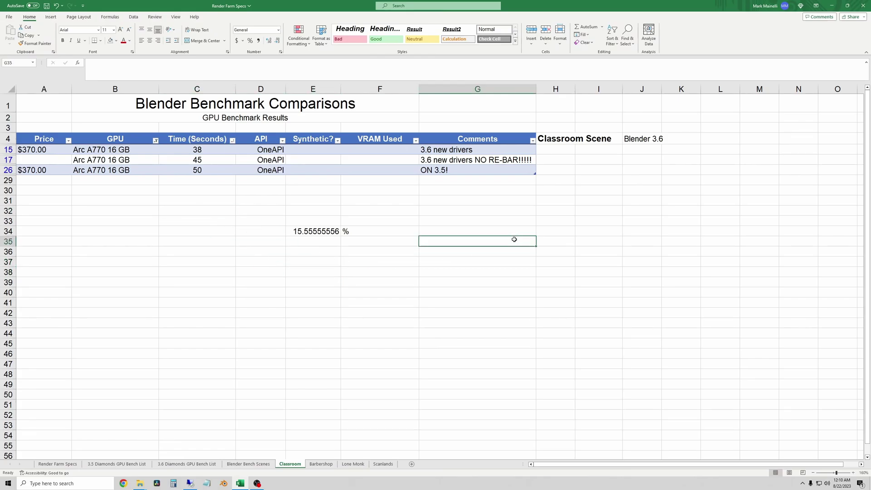
left_click(192, 250)
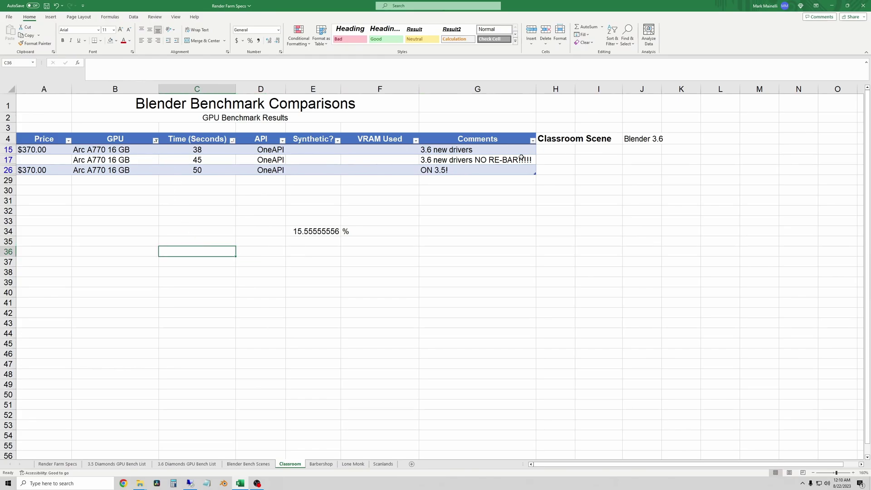
left_click(501, 159)
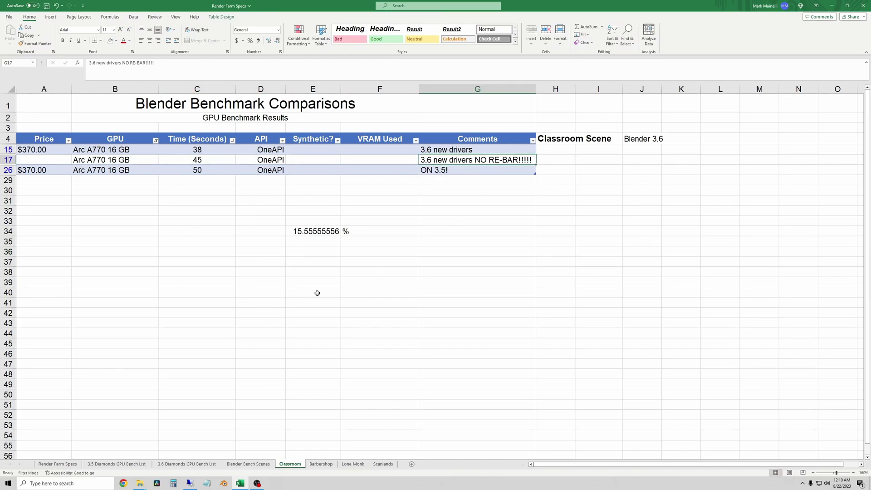
left_click(266, 248)
left_click(271, 282)
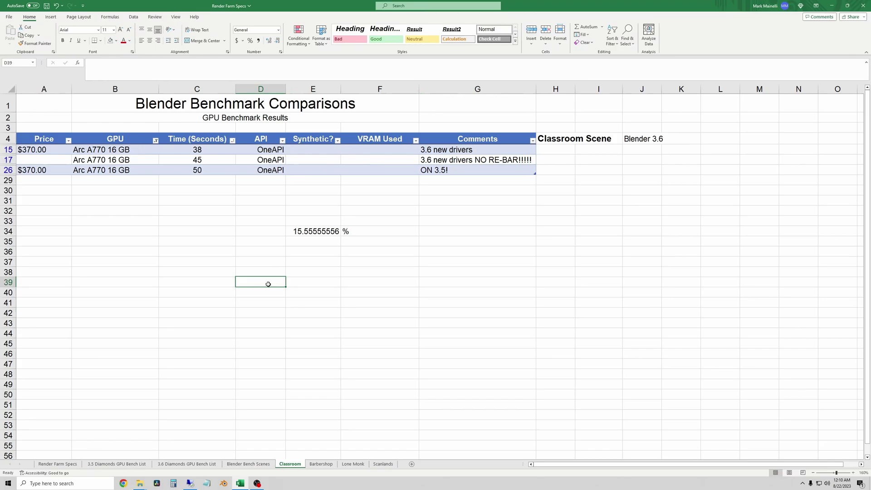
left_click(293, 280)
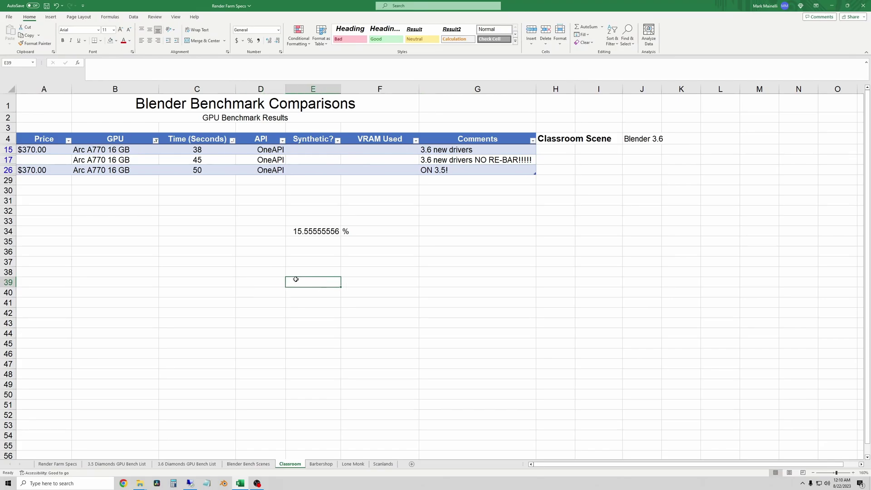
left_click(255, 262)
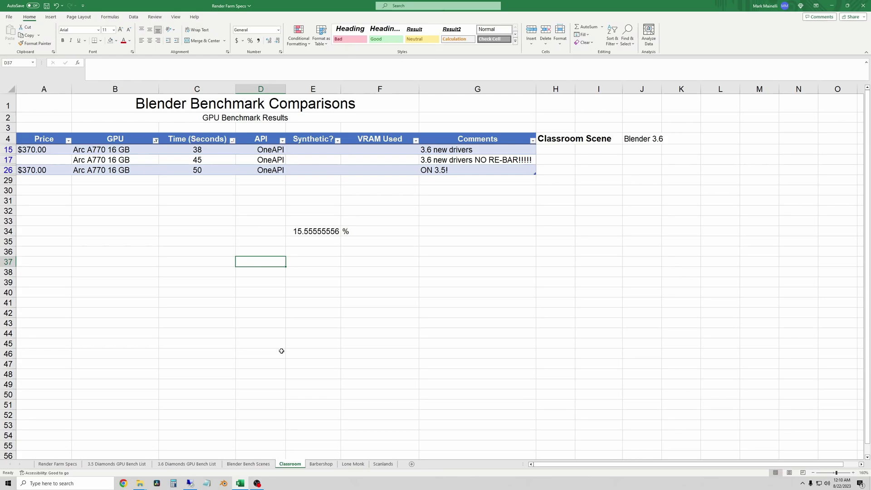
left_click(361, 250)
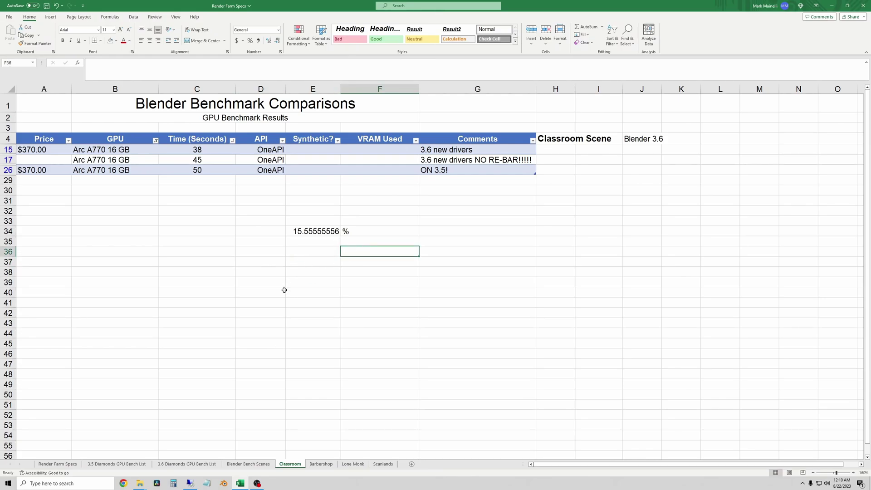
left_click(253, 284)
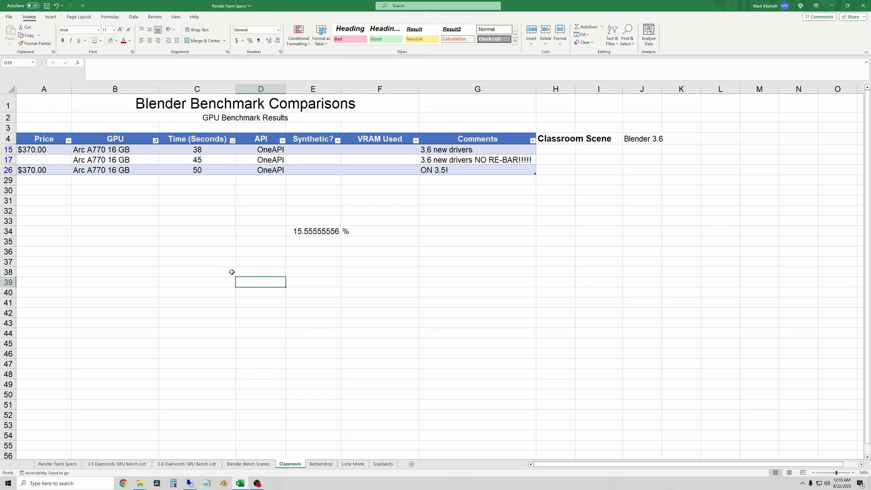
left_click(216, 261)
left_click(316, 261)
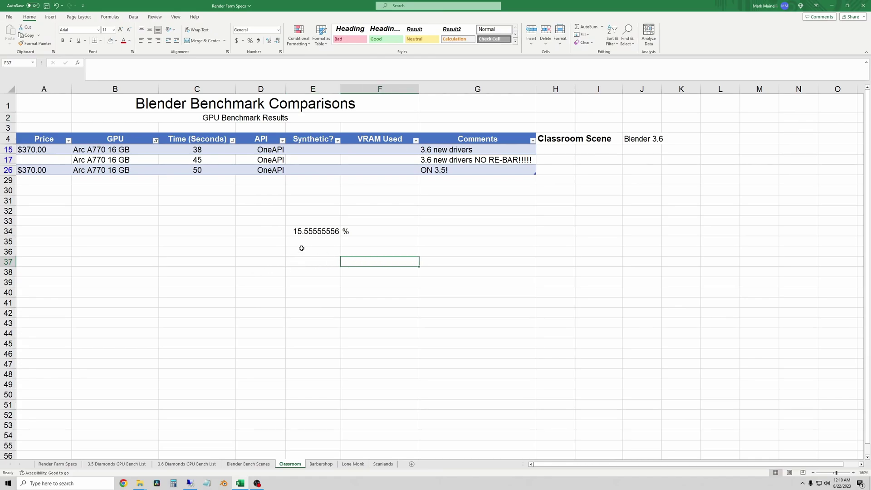
left_click(315, 253)
left_click(318, 264)
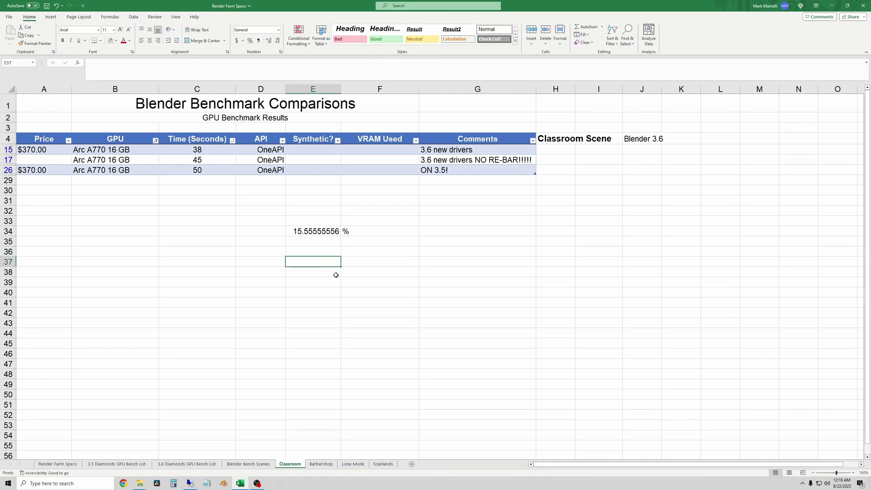
- Close Blender's render result window and go back to the Excel Classroom sheet
left_click(312, 250)
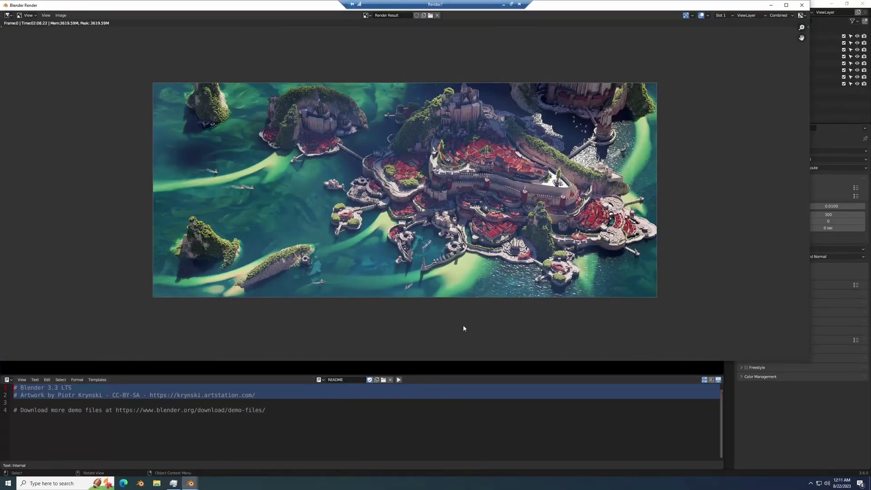
left_click(801, 5)
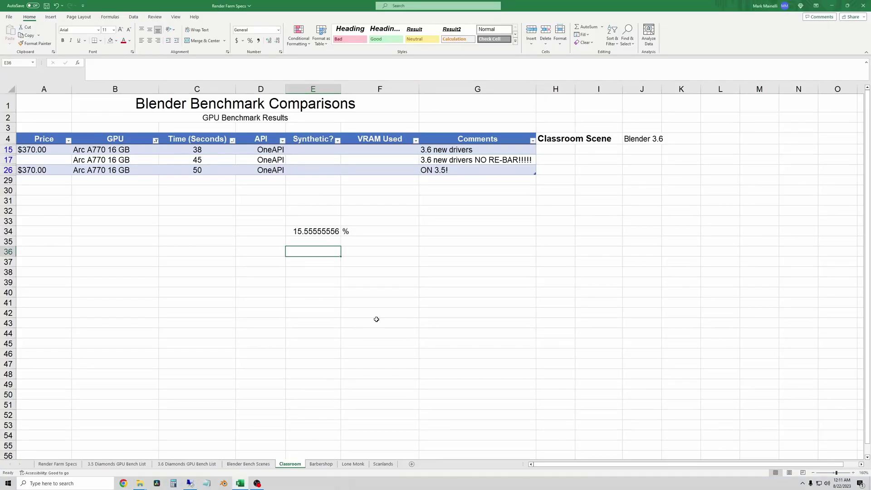
left_click(376, 321)
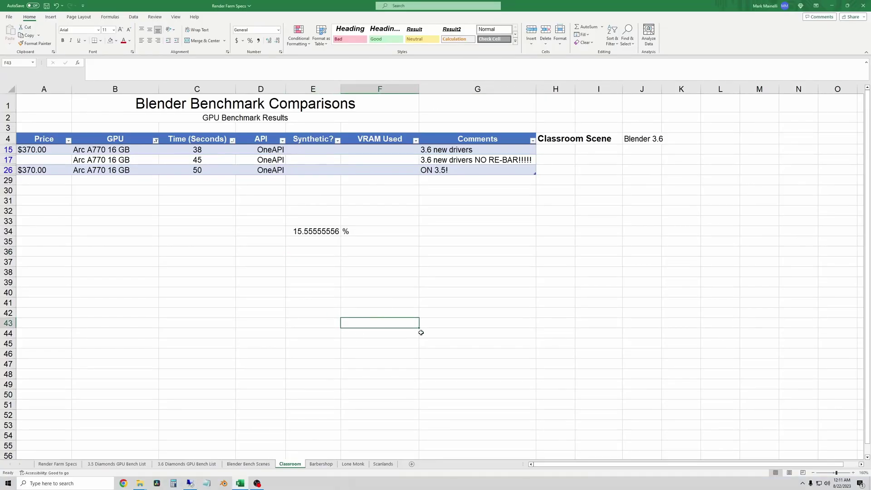